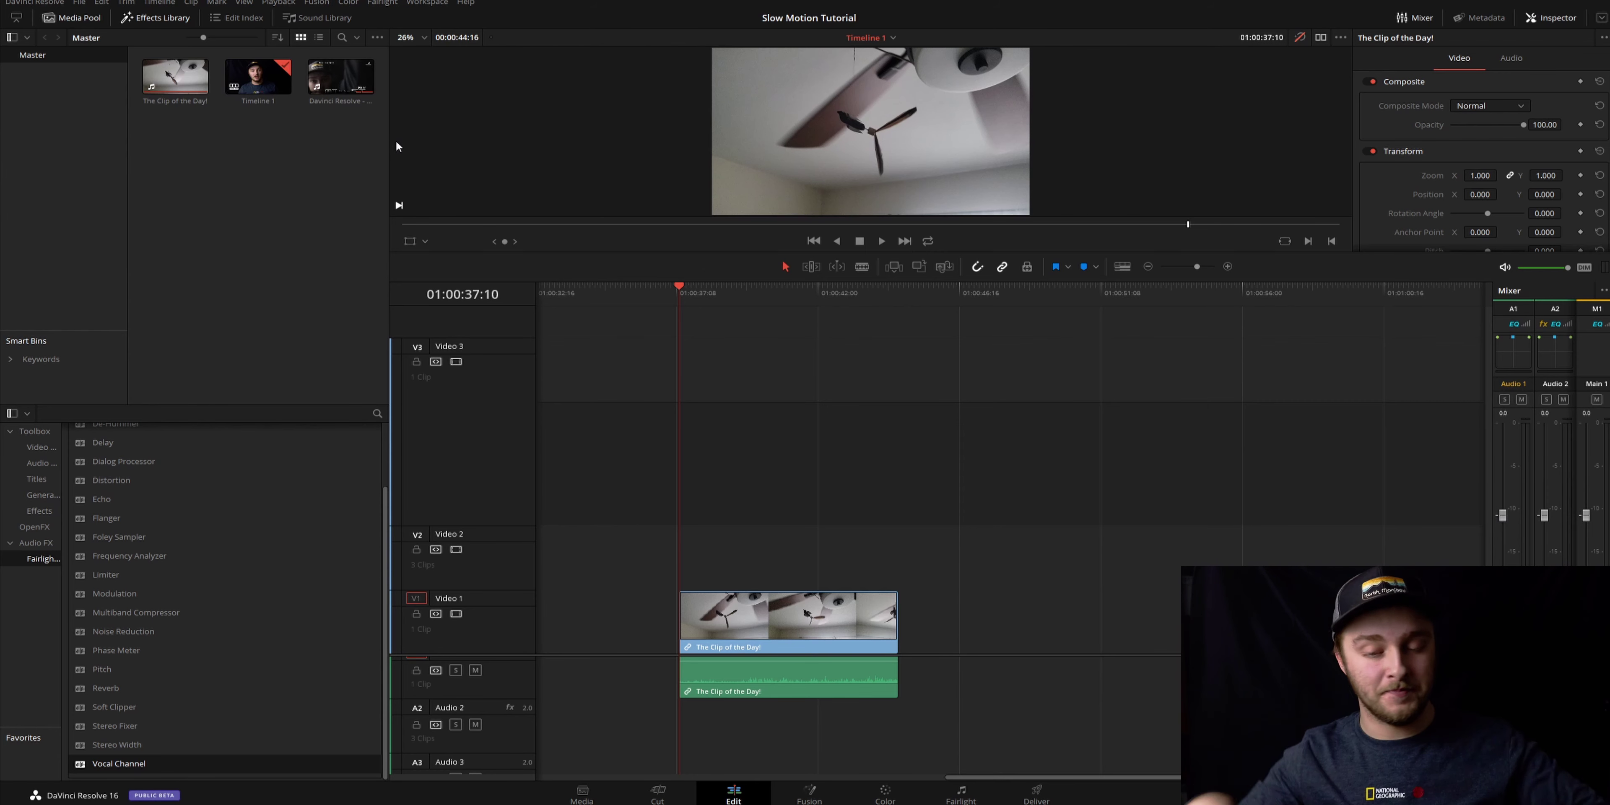
- Show Retime Controls on 'The Clip of the Day!' on V1, leaving its speed at 100%
left_click(735, 612)
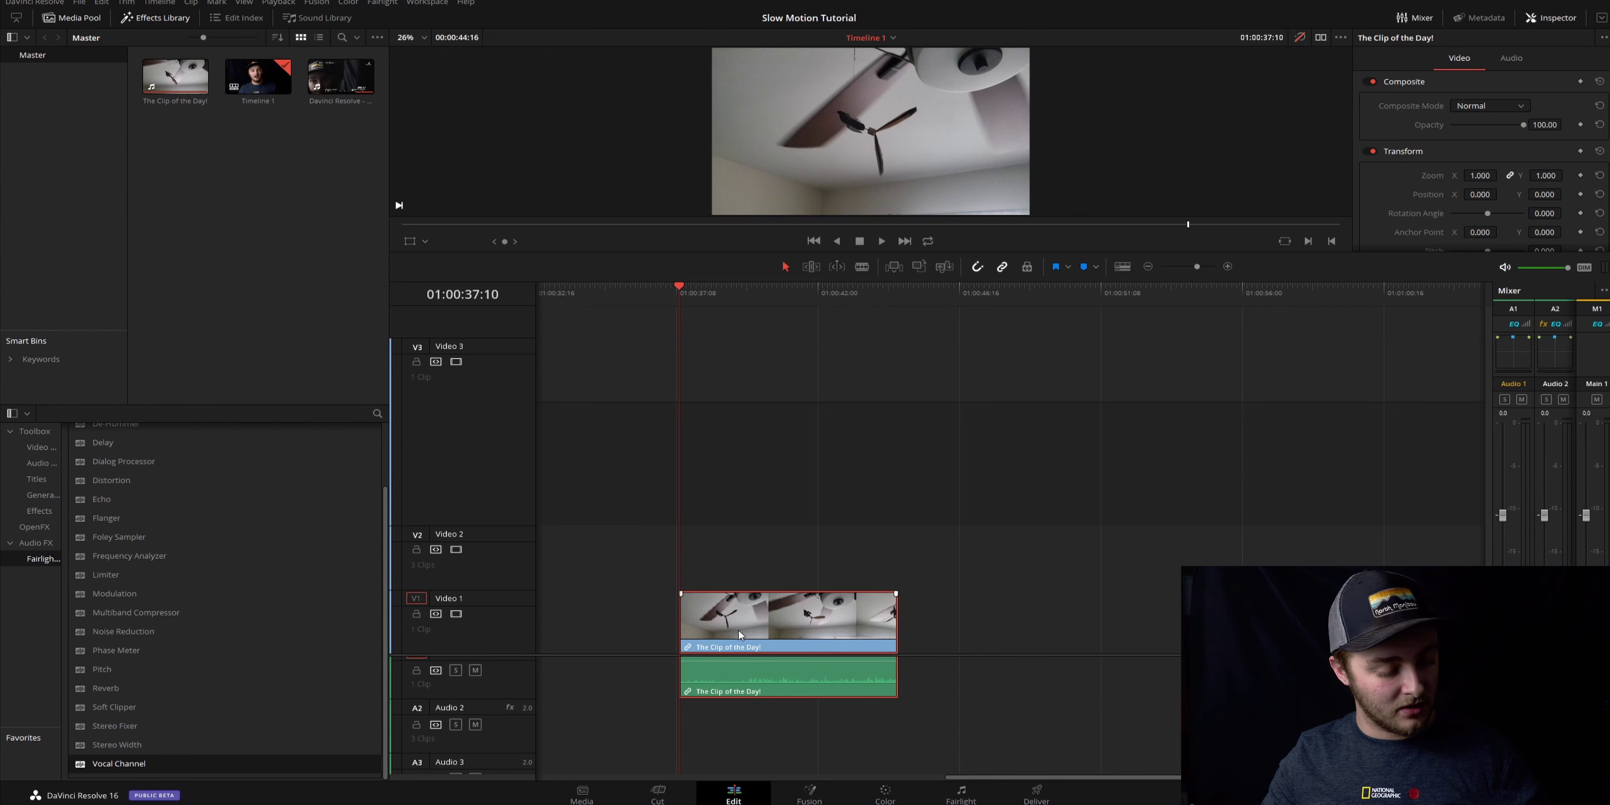
key("ctrl+r")
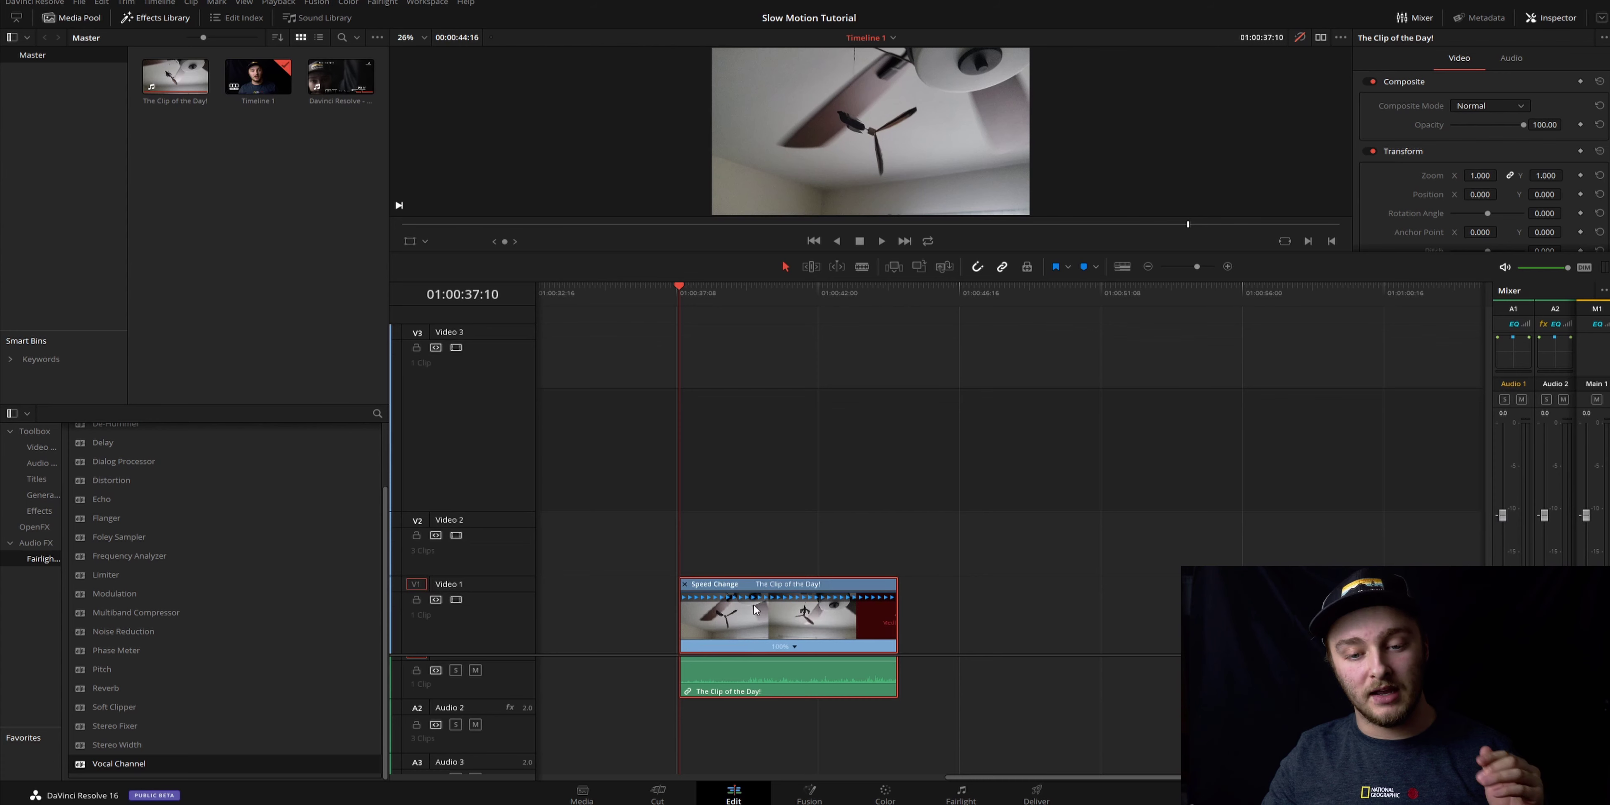
right_click(778, 593)
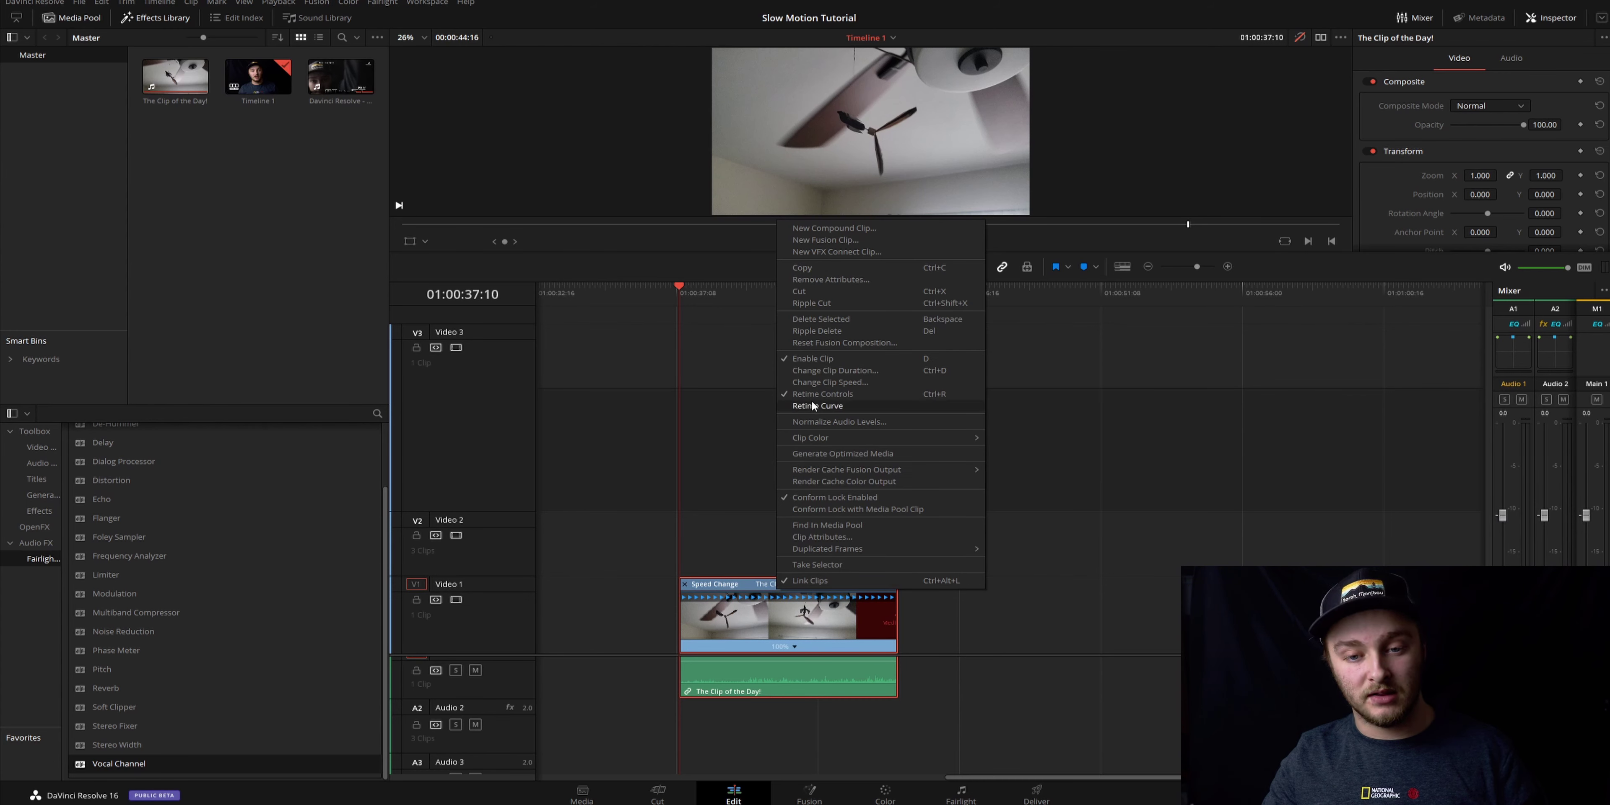
left_click(823, 393)
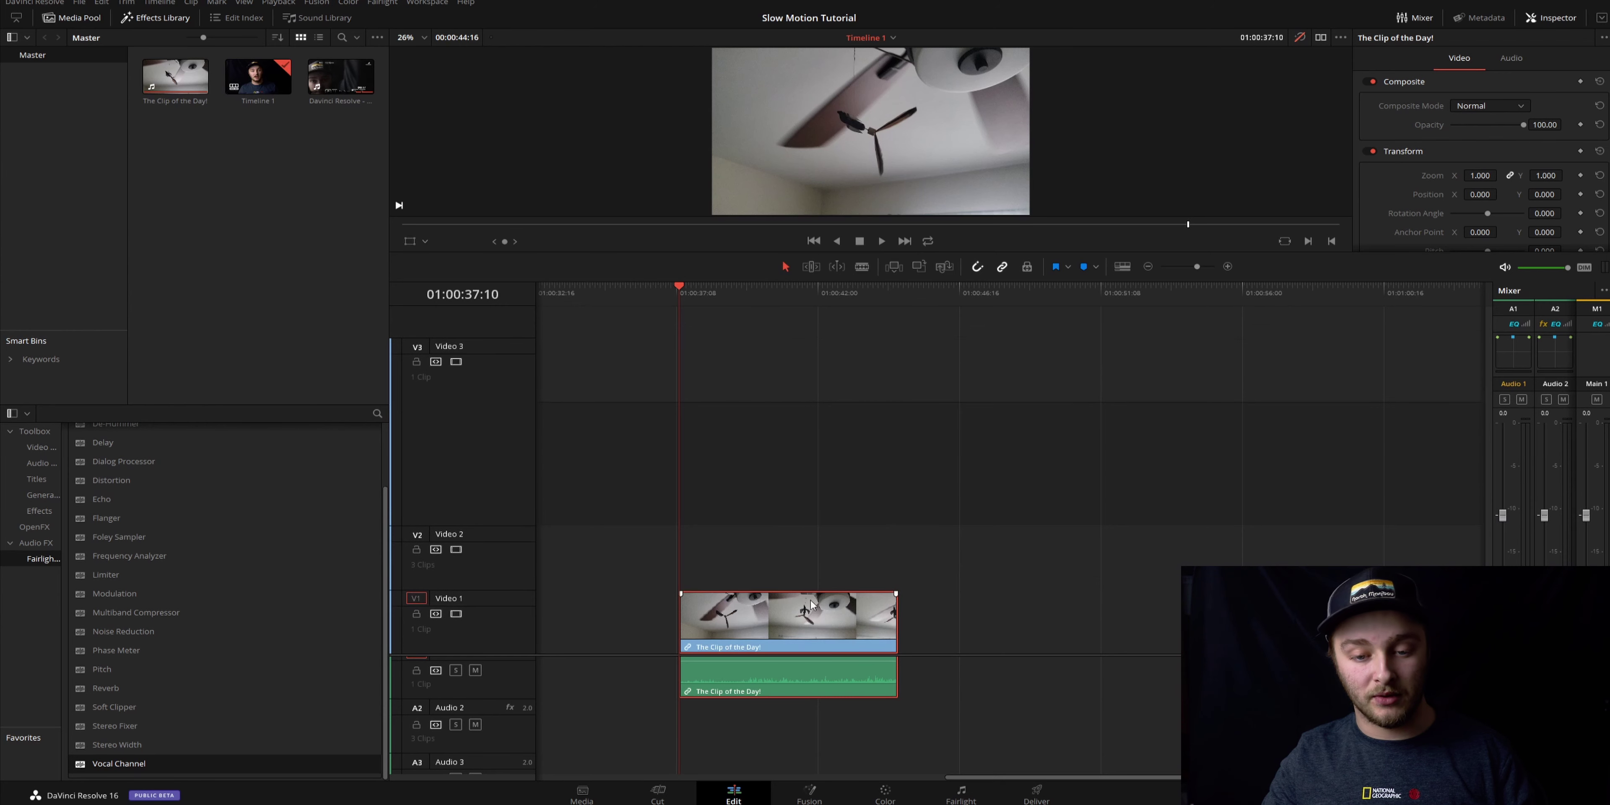
right_click(810, 614)
left_click(854, 408)
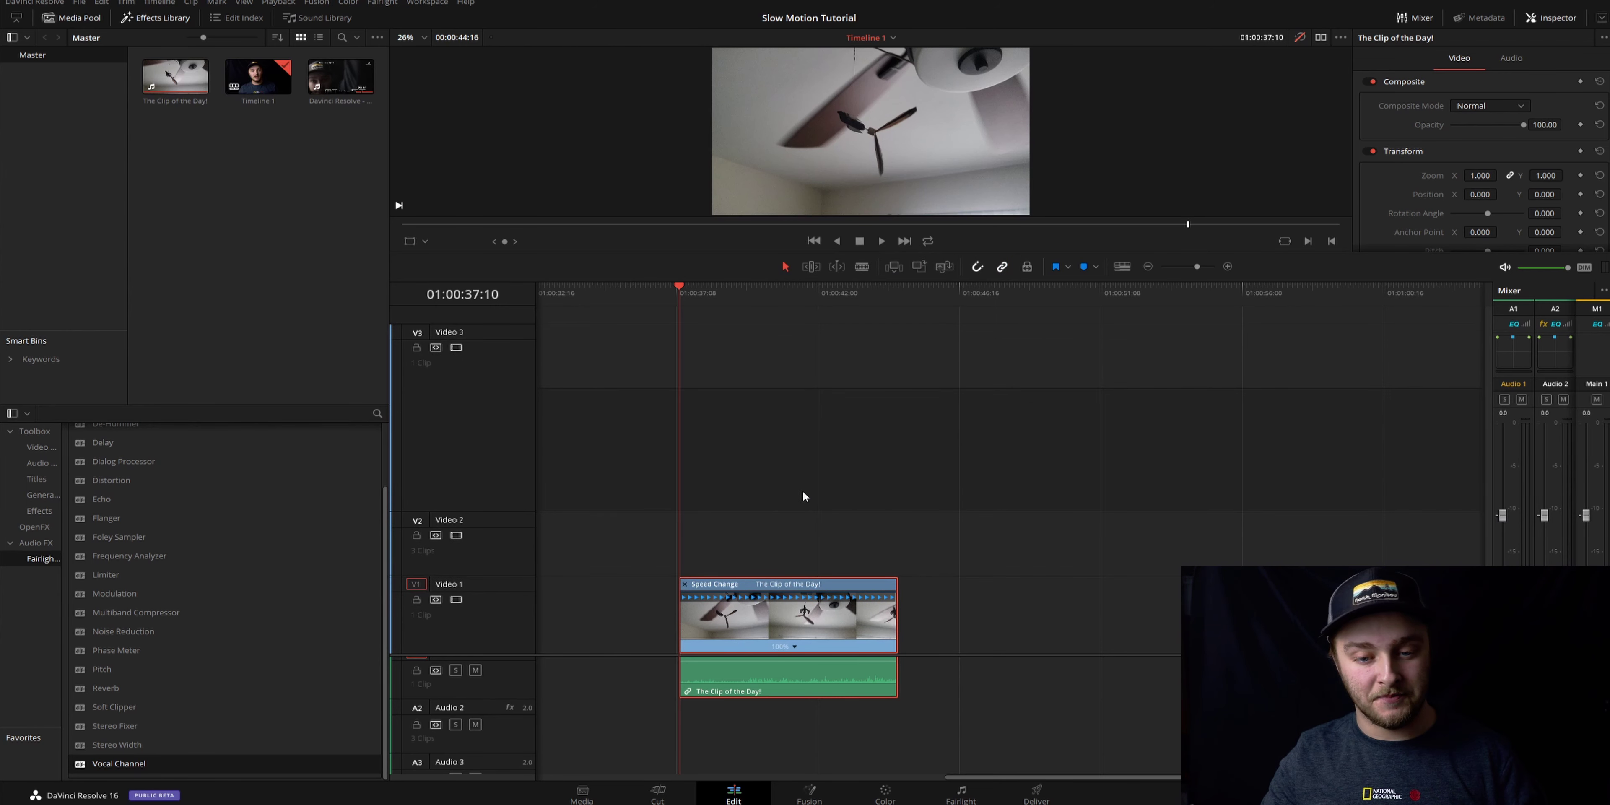
- Add two speed points a short distance apart on the fan clip, then zoom the timeline in
left_click_drag(684, 289, 700, 292)
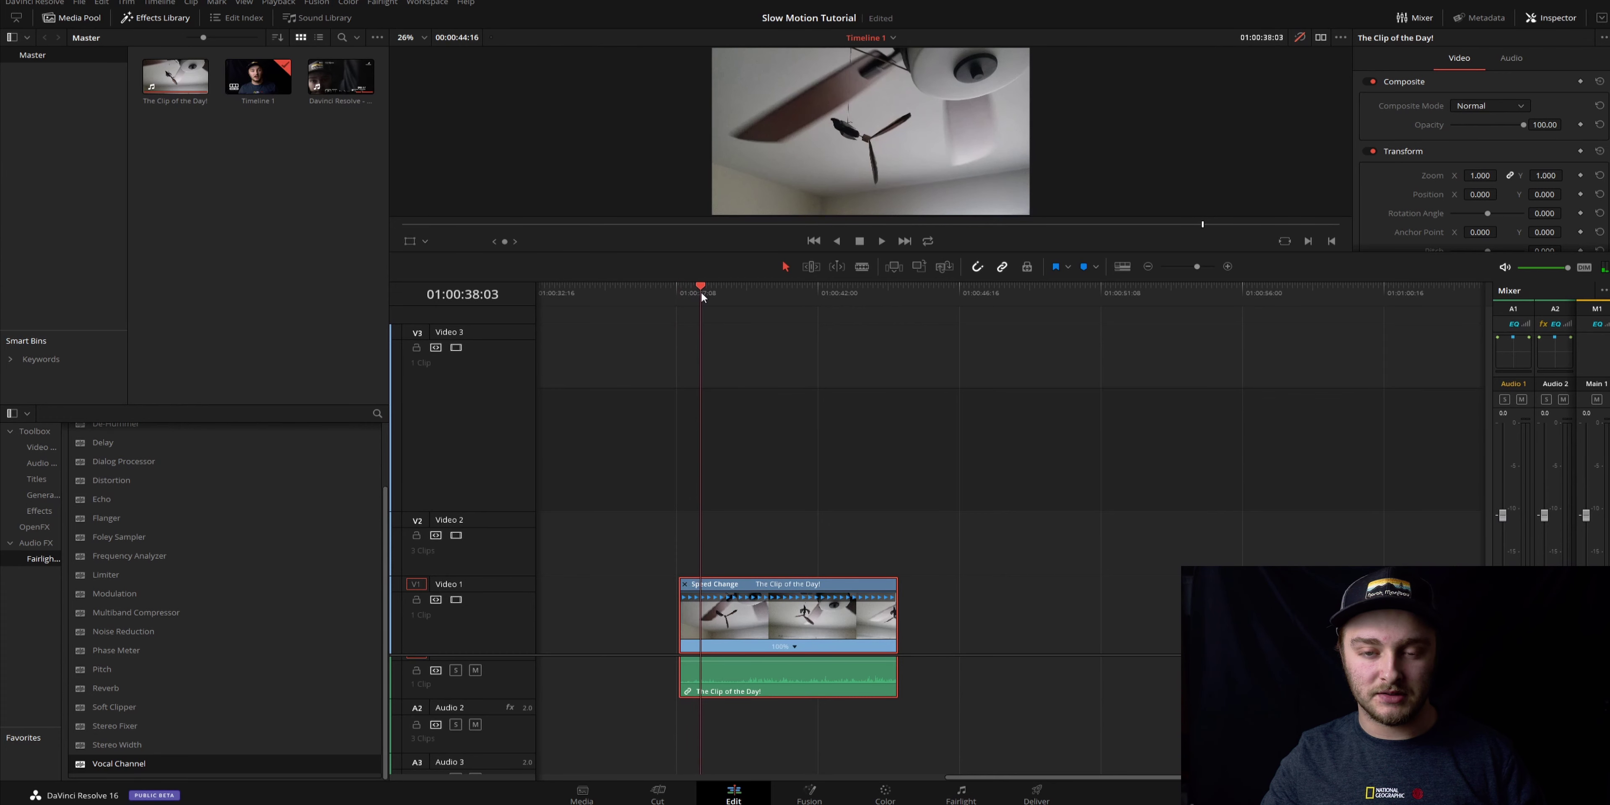
left_click(794, 646)
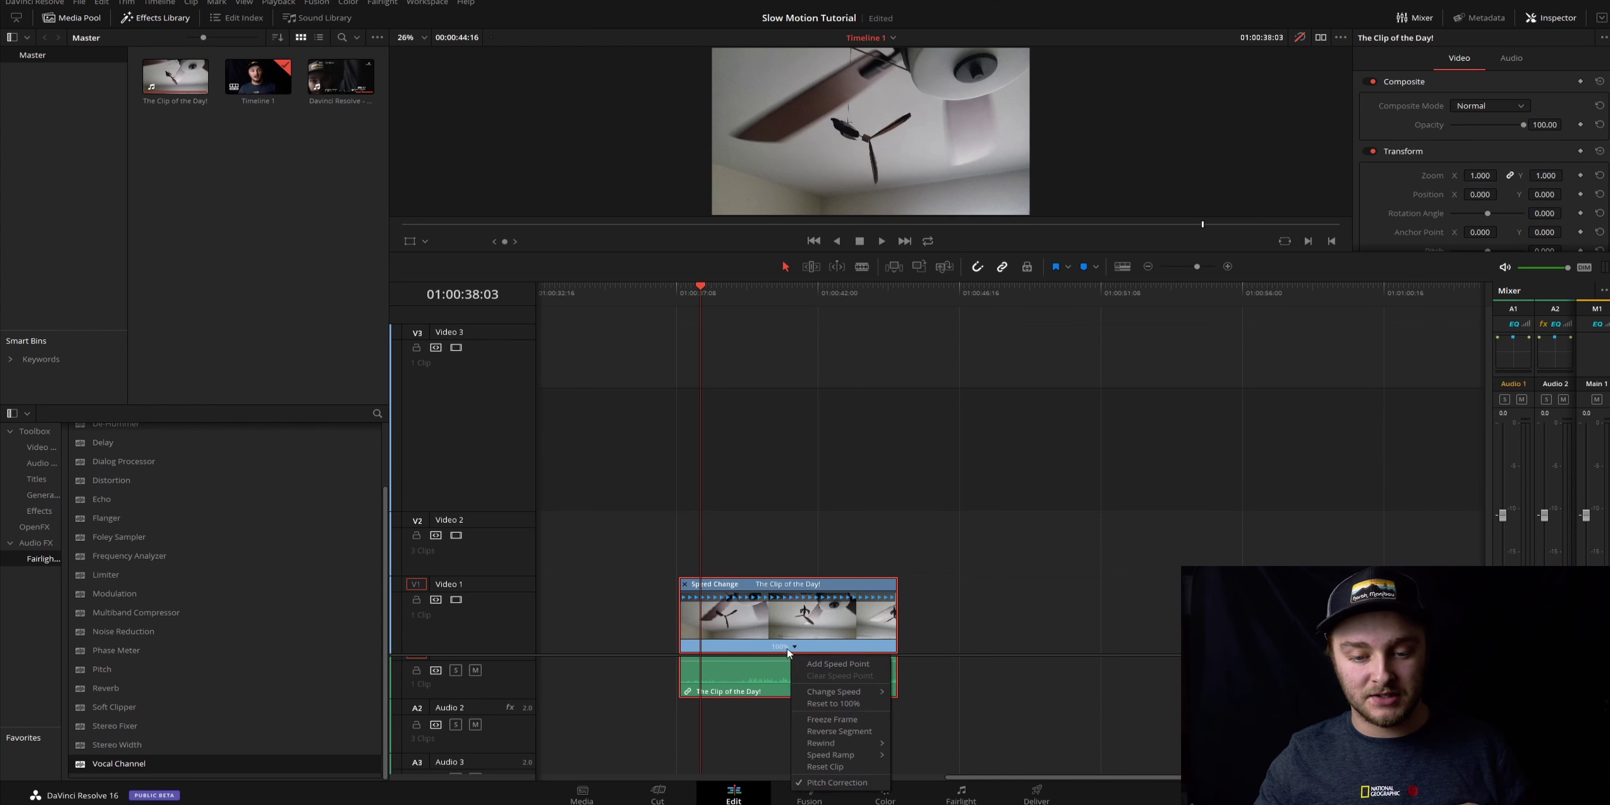
left_click(811, 663)
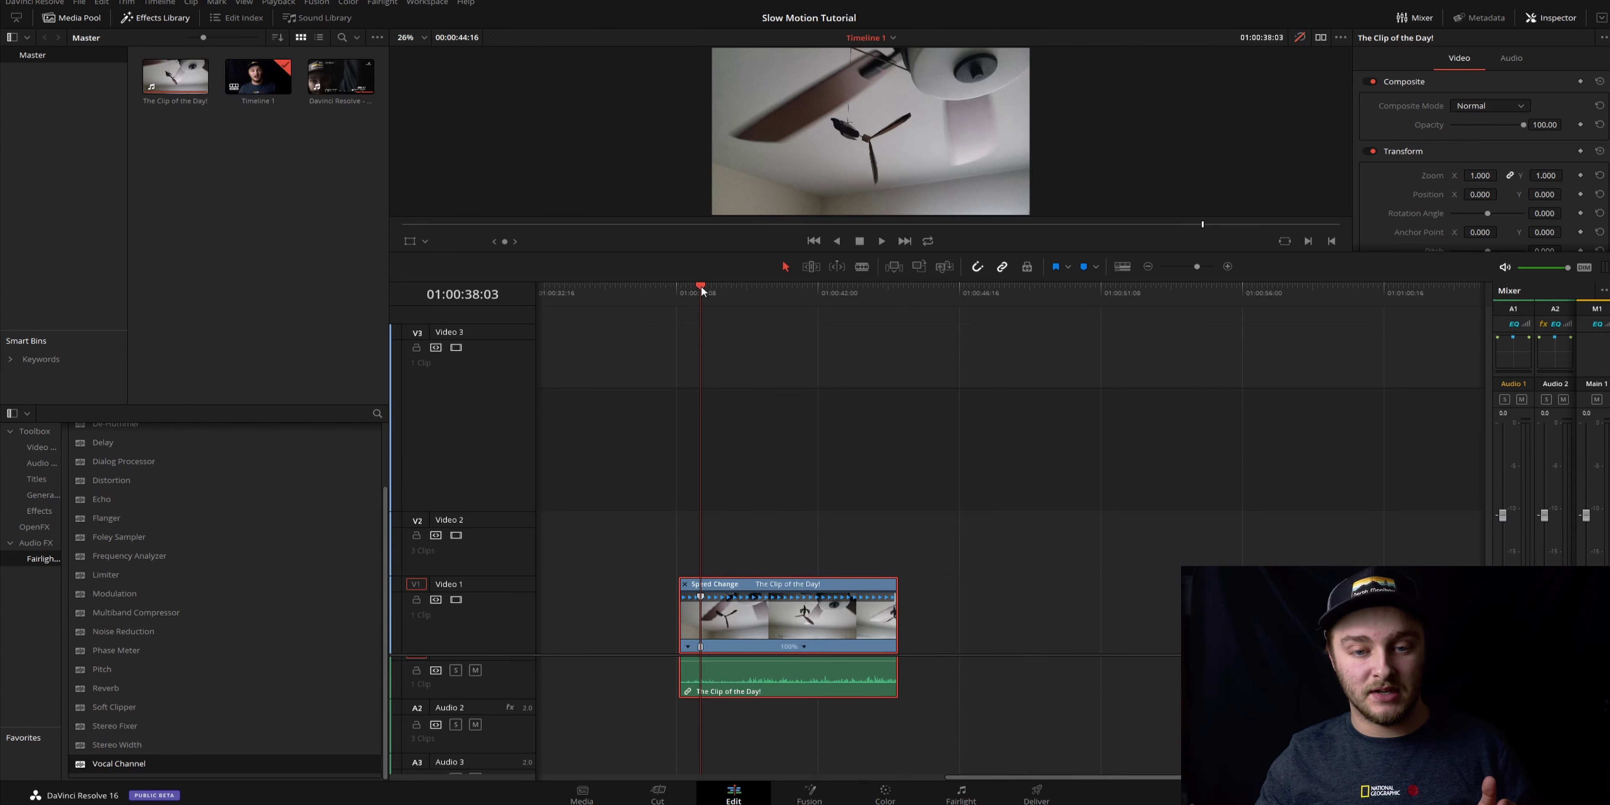
left_click_drag(702, 287, 711, 293)
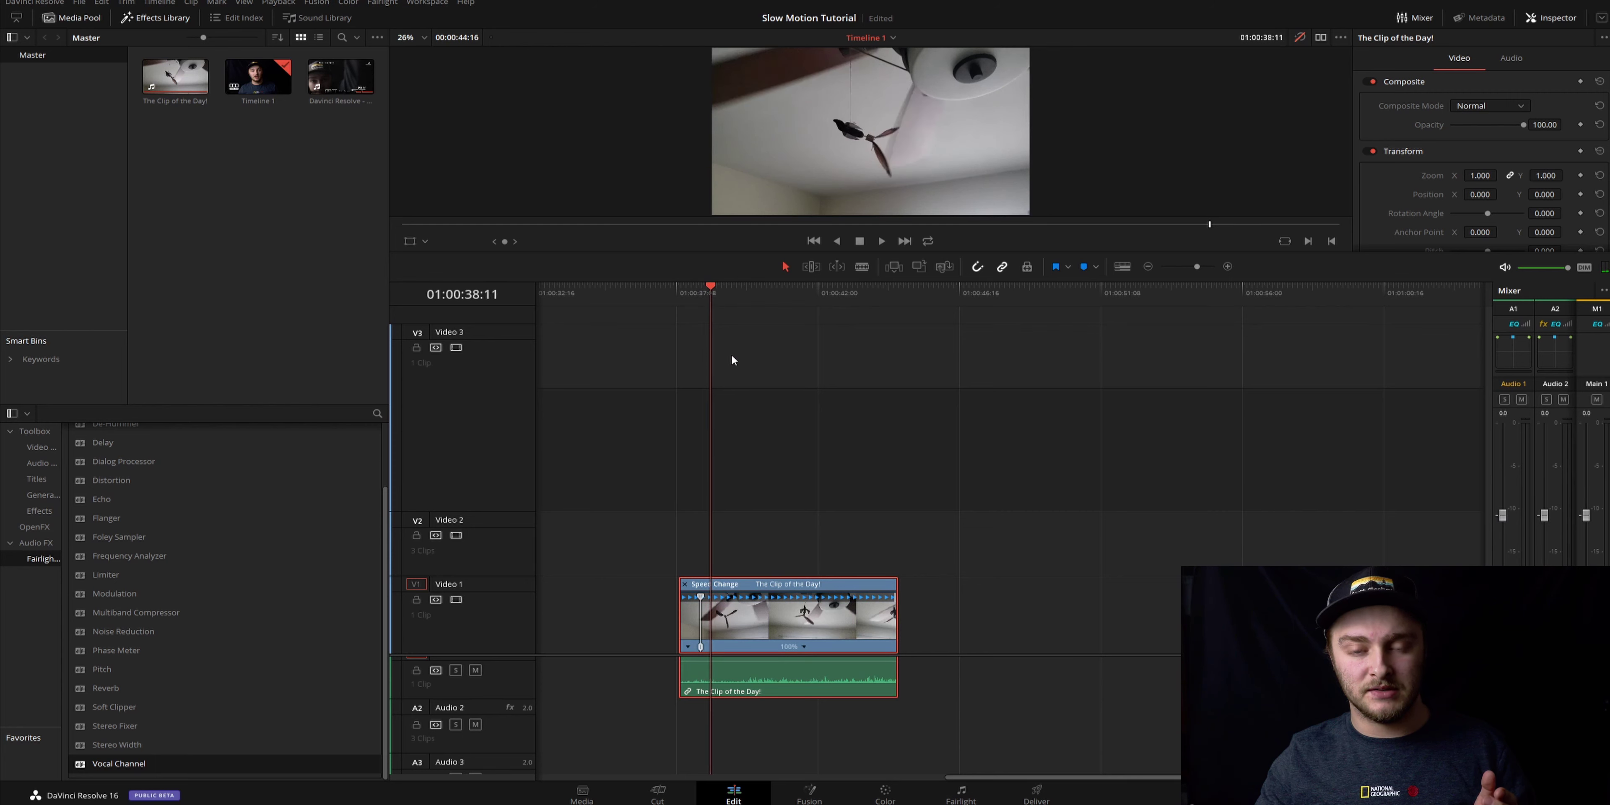
left_click(804, 647)
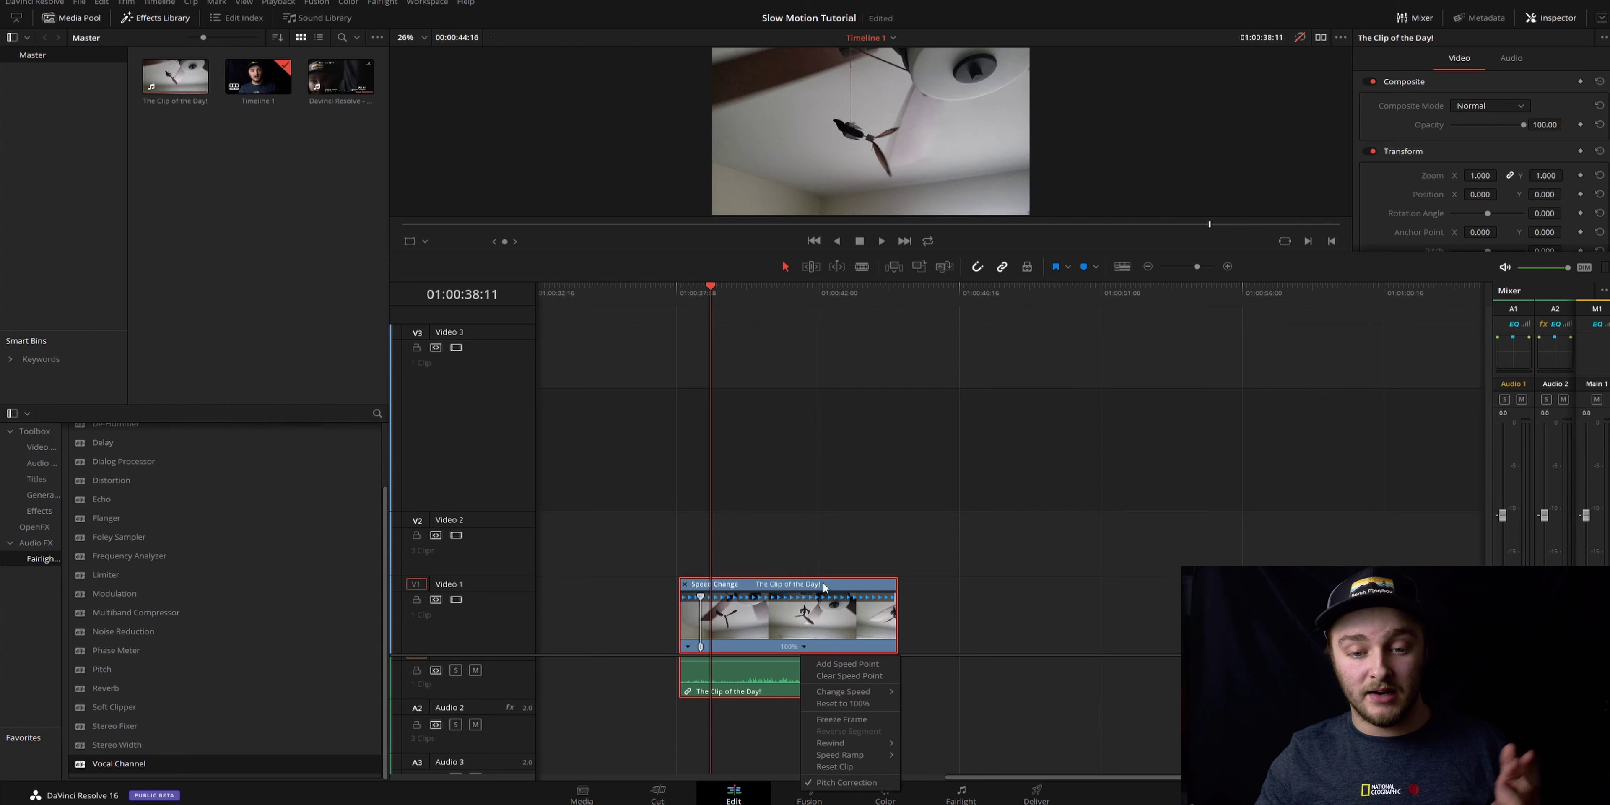
left_click(833, 666)
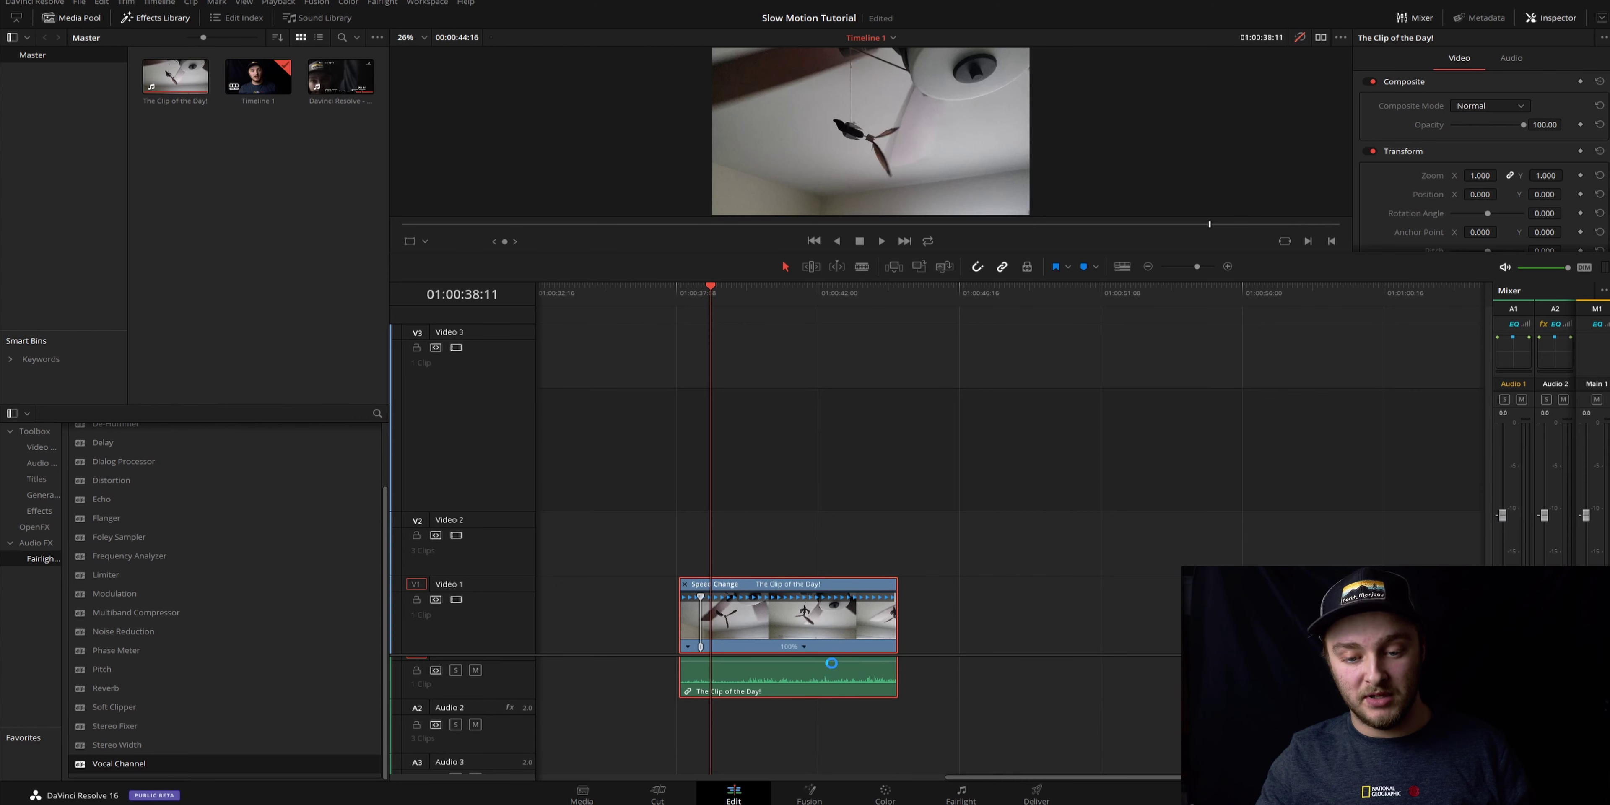
left_click(1227, 267)
left_click(1227, 267)
scroll(765, 495, "down", 3)
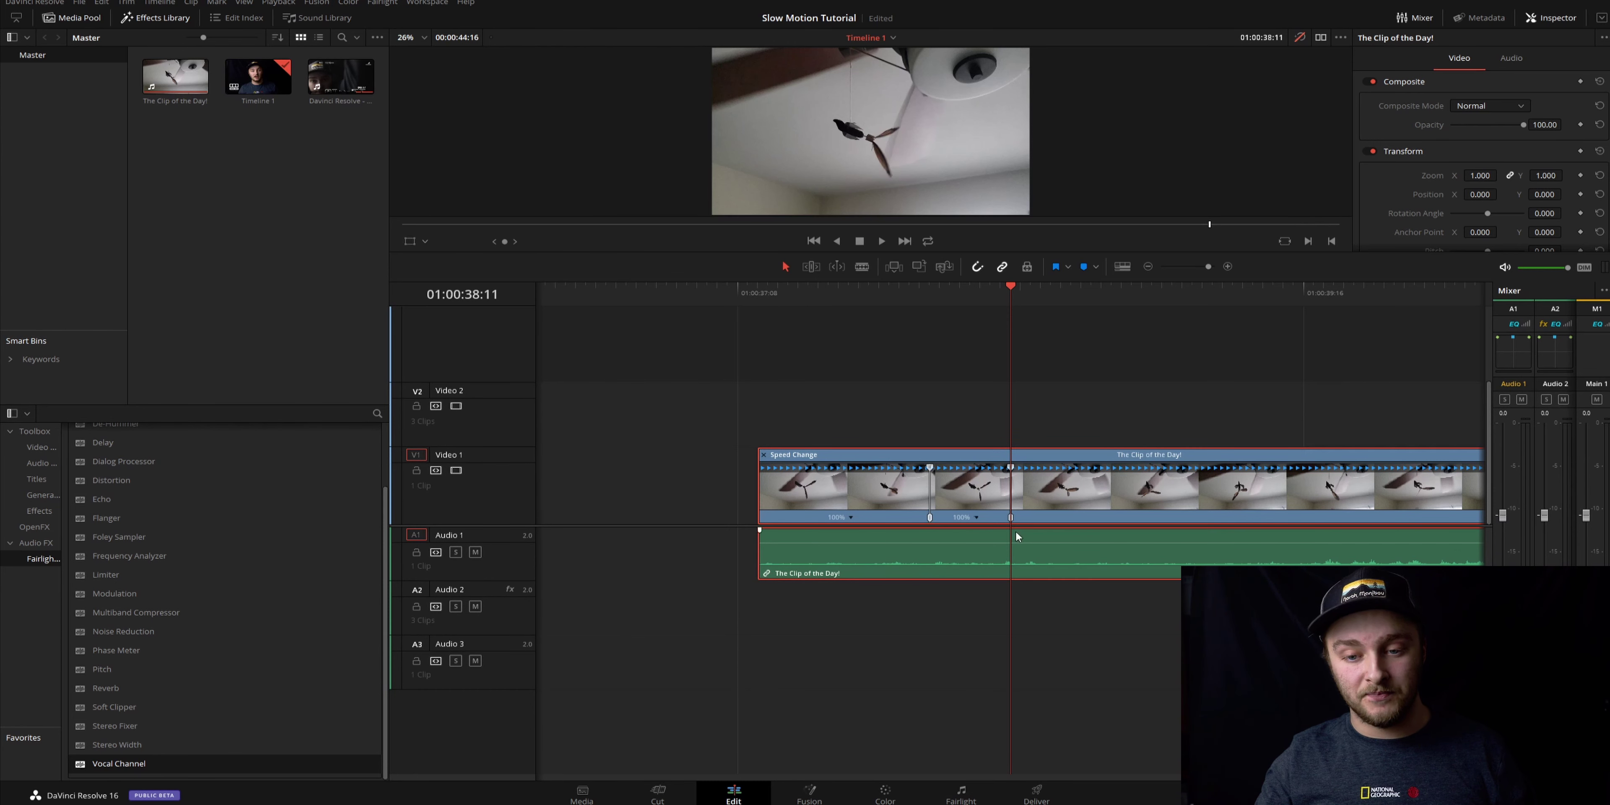
- Change the middle retime section to 10% speed and play from just before it
left_click(975, 518)
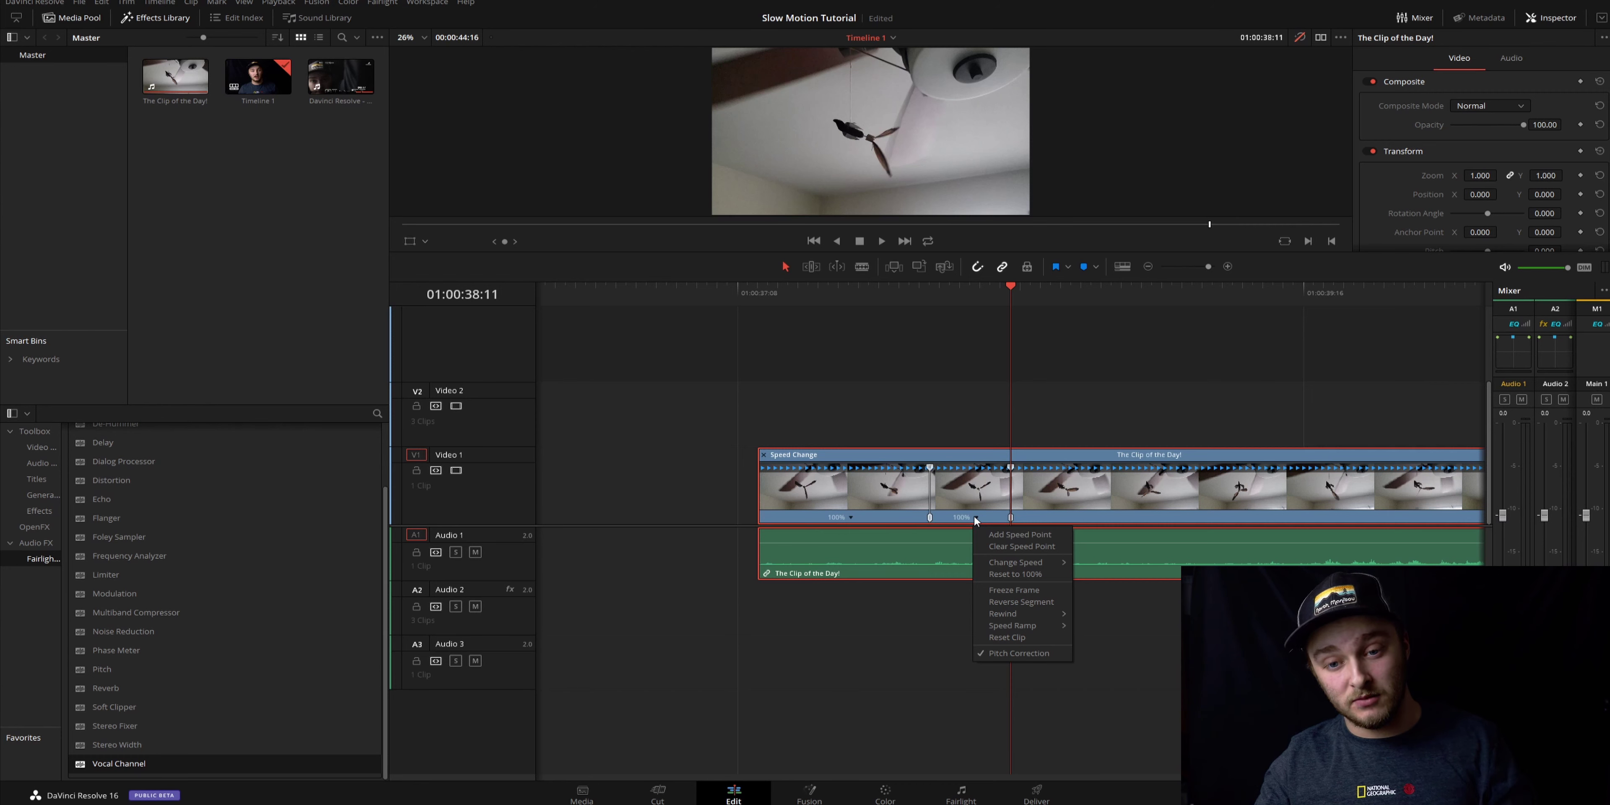
mouse_move(1013, 560)
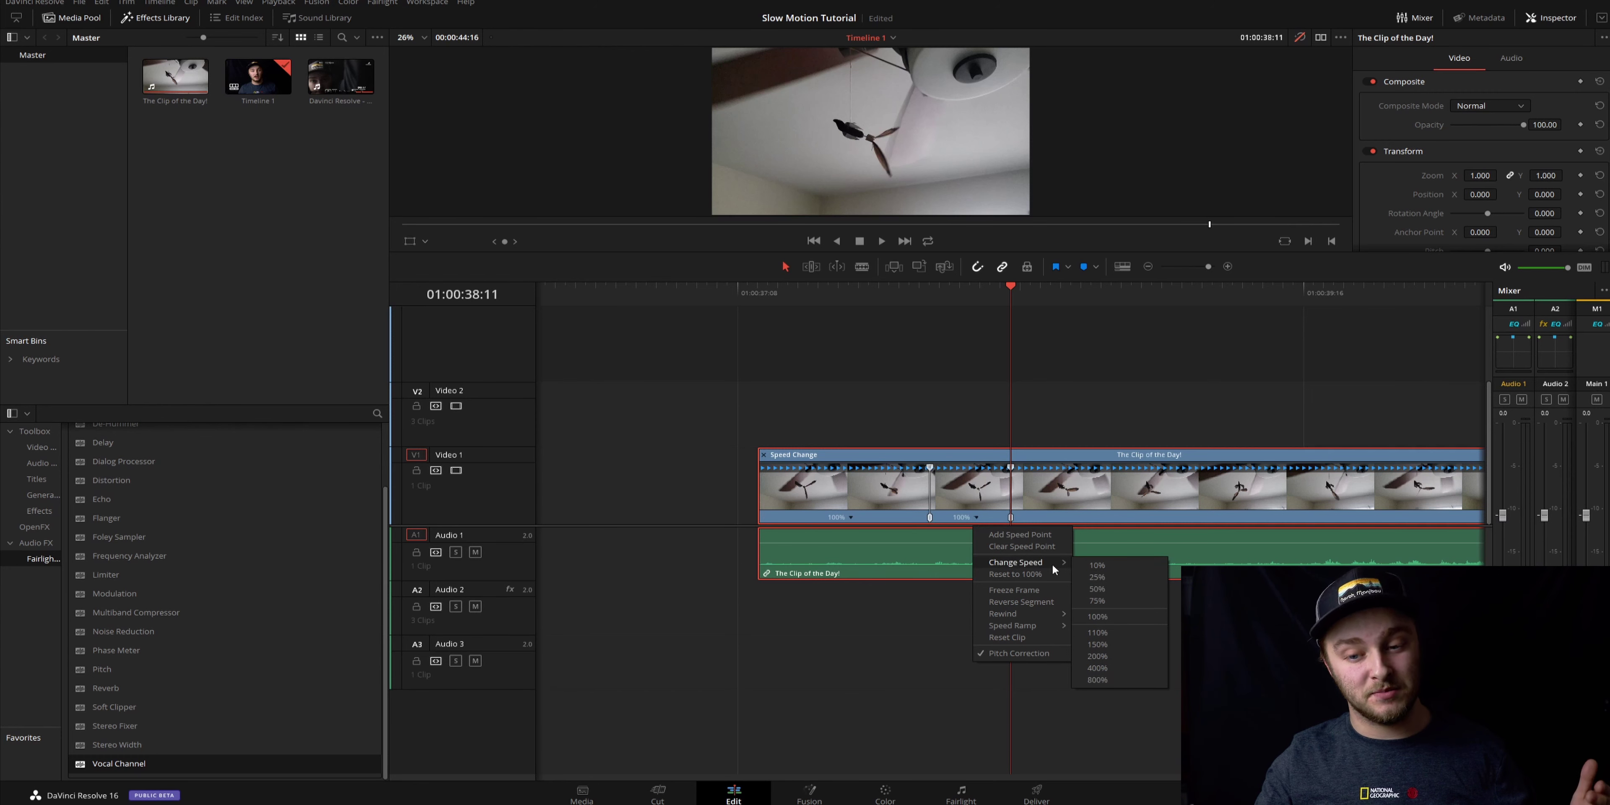
left_click(1096, 565)
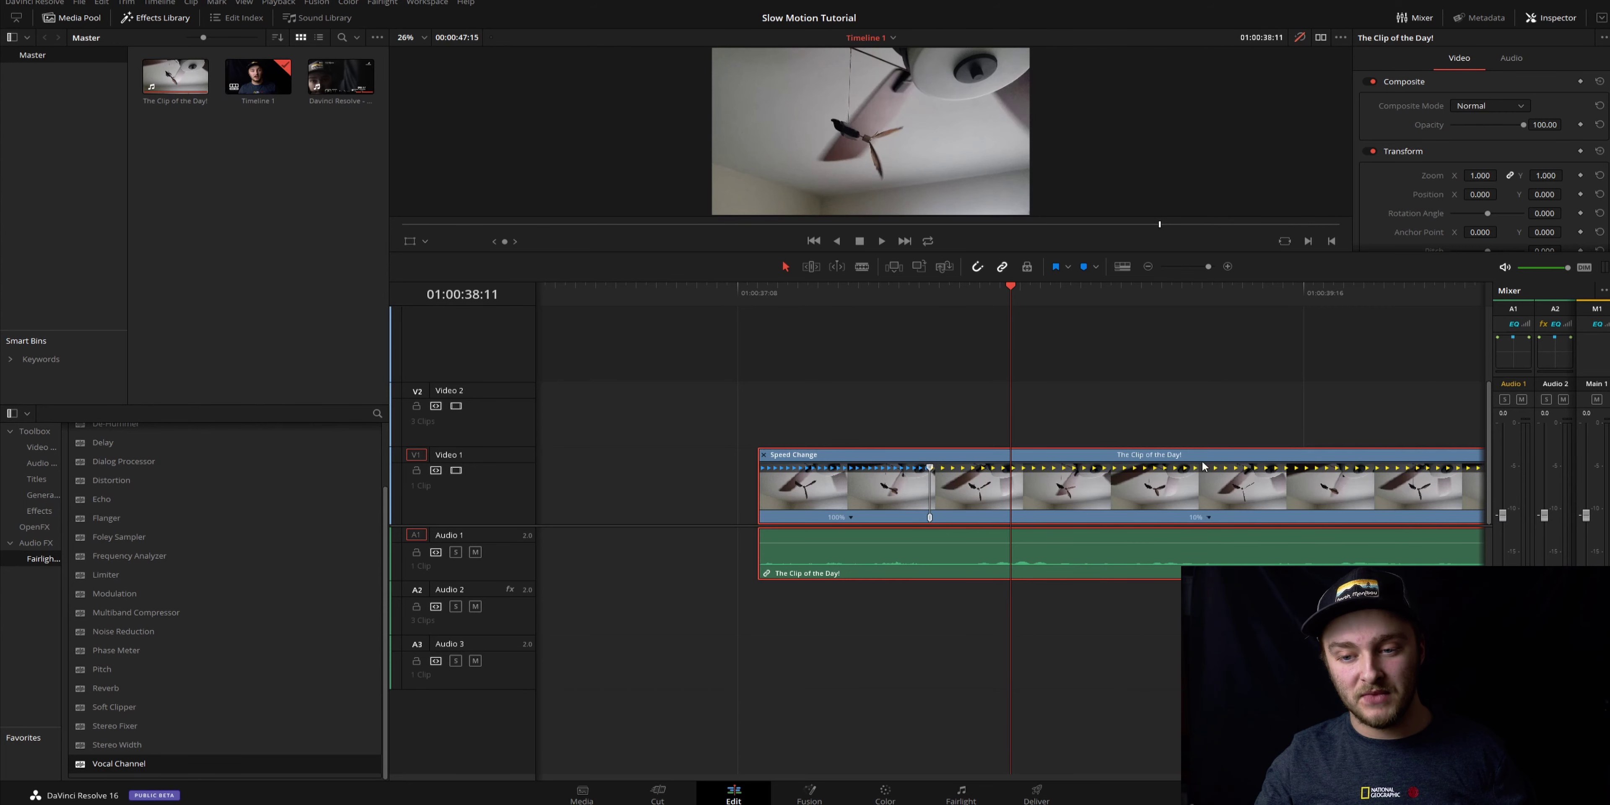
scroll(860, 437, "right", 10)
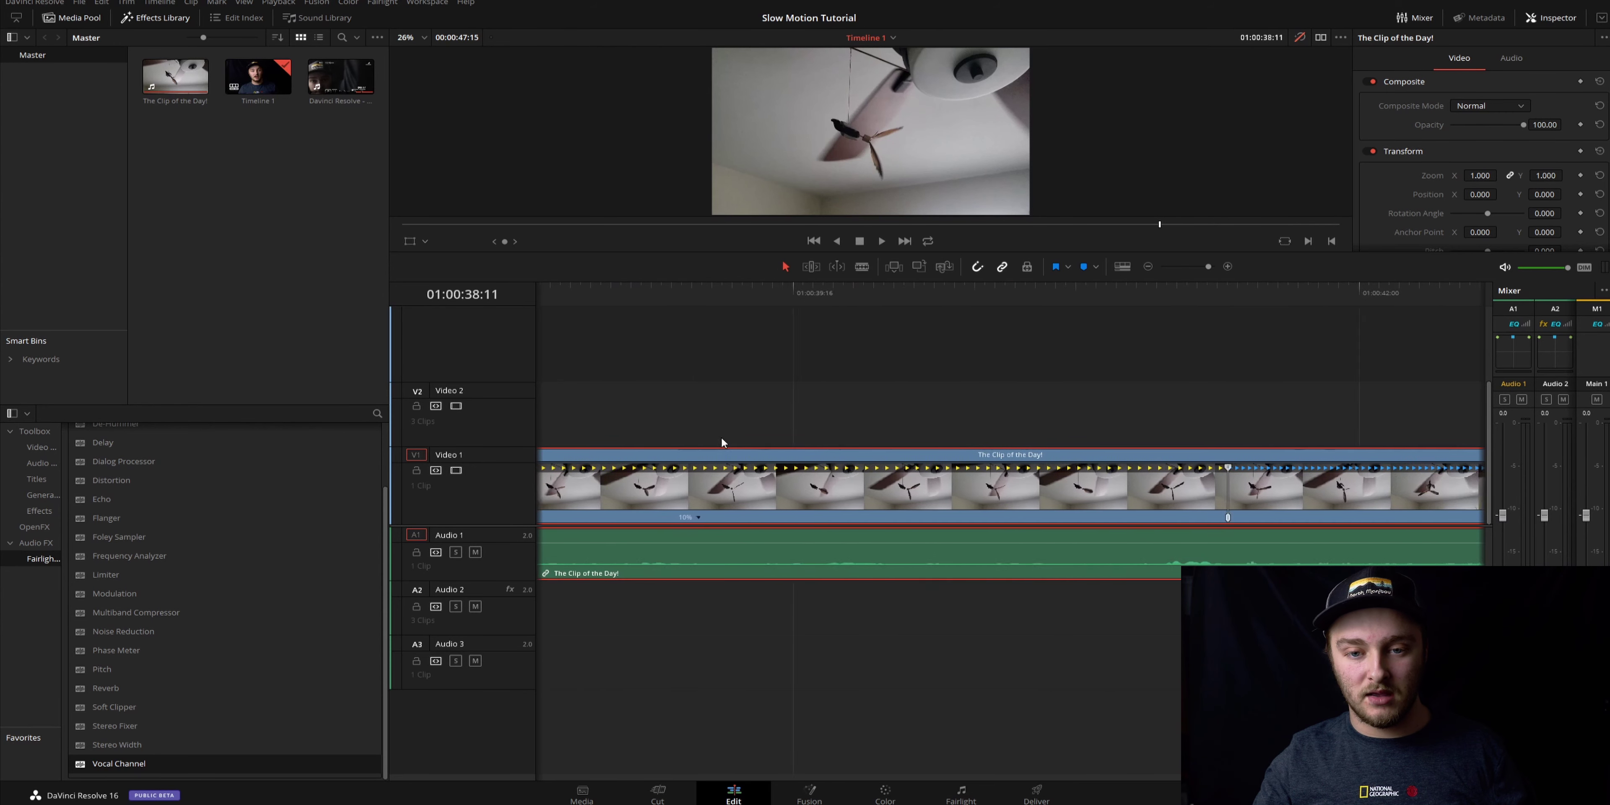
scroll(747, 443, "left", 8)
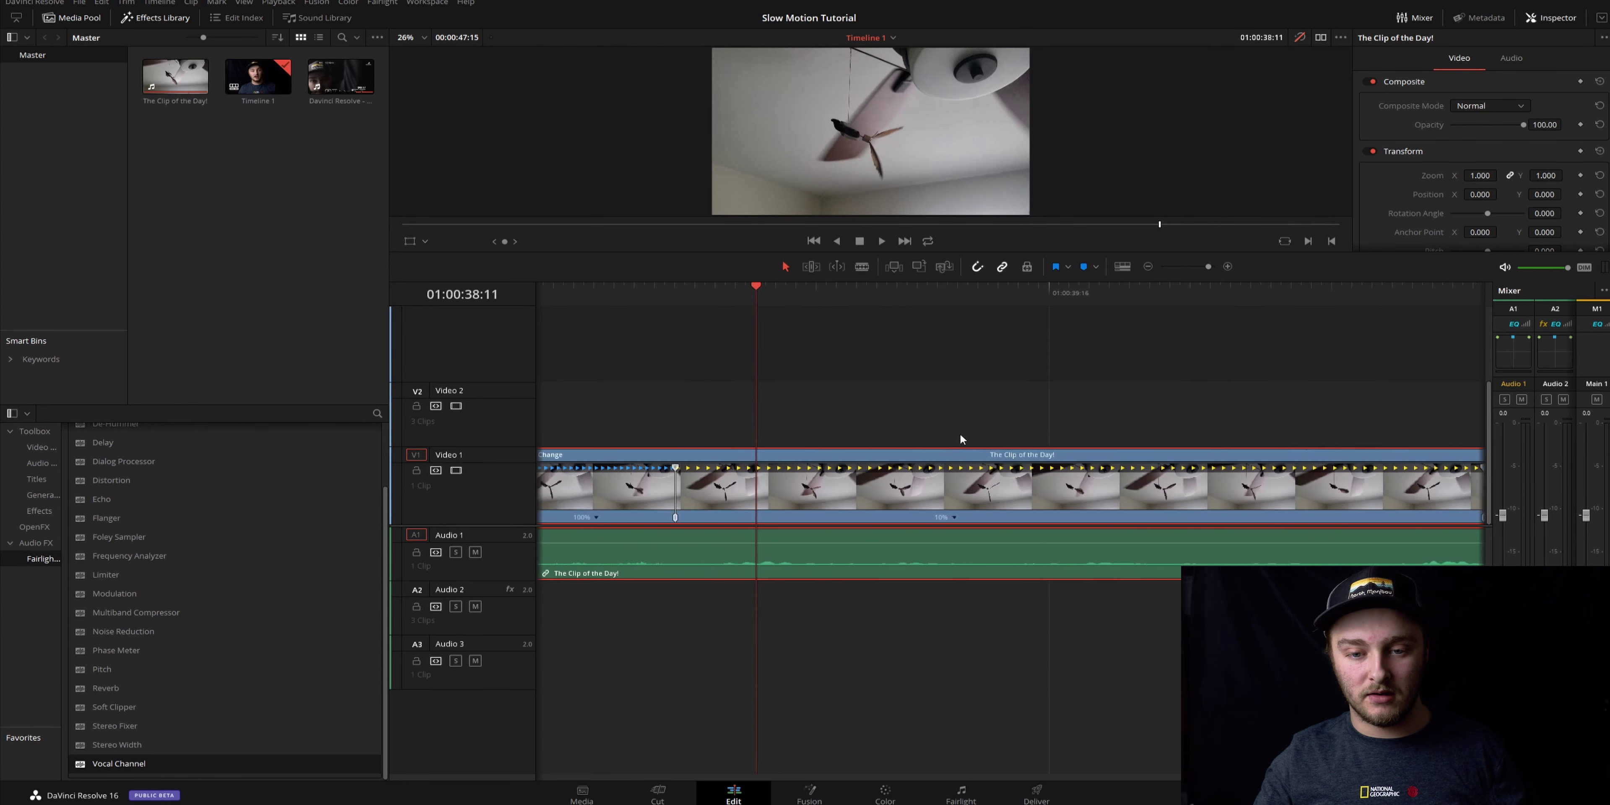
left_click(1148, 267)
left_click(950, 293)
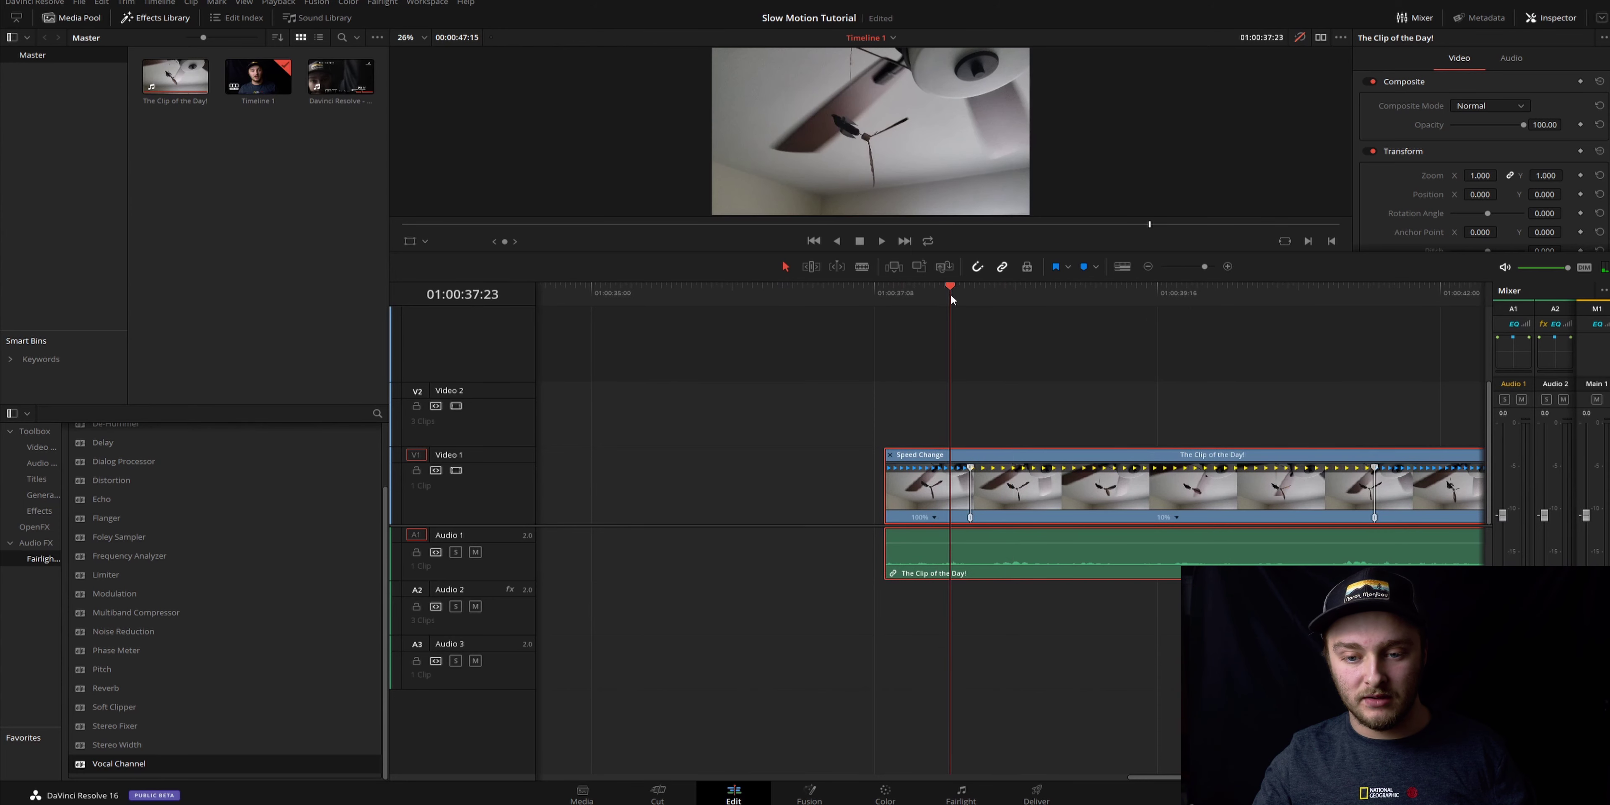
key("space")
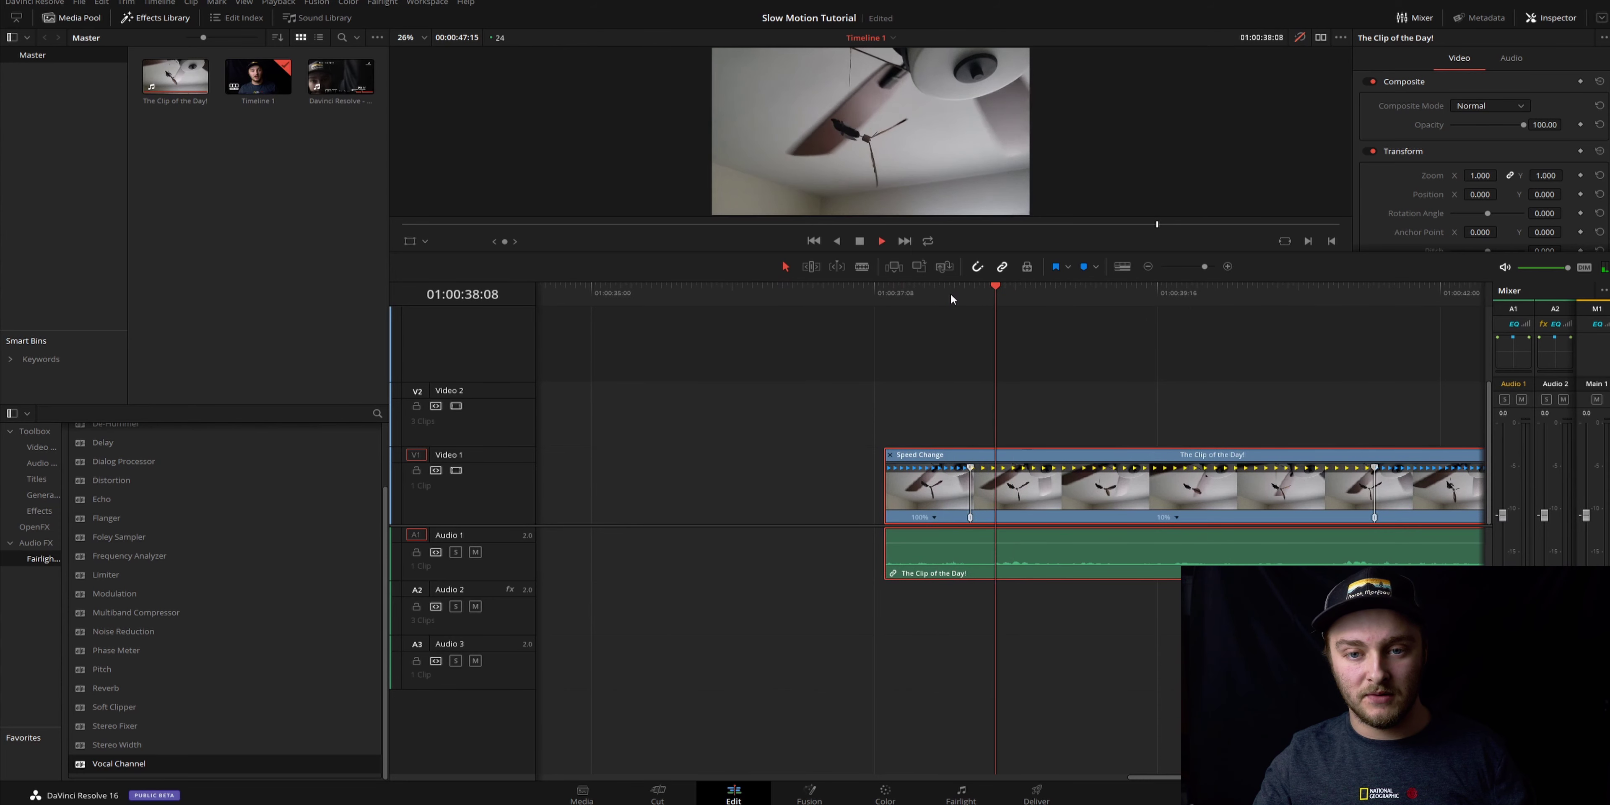
left_click(900, 298)
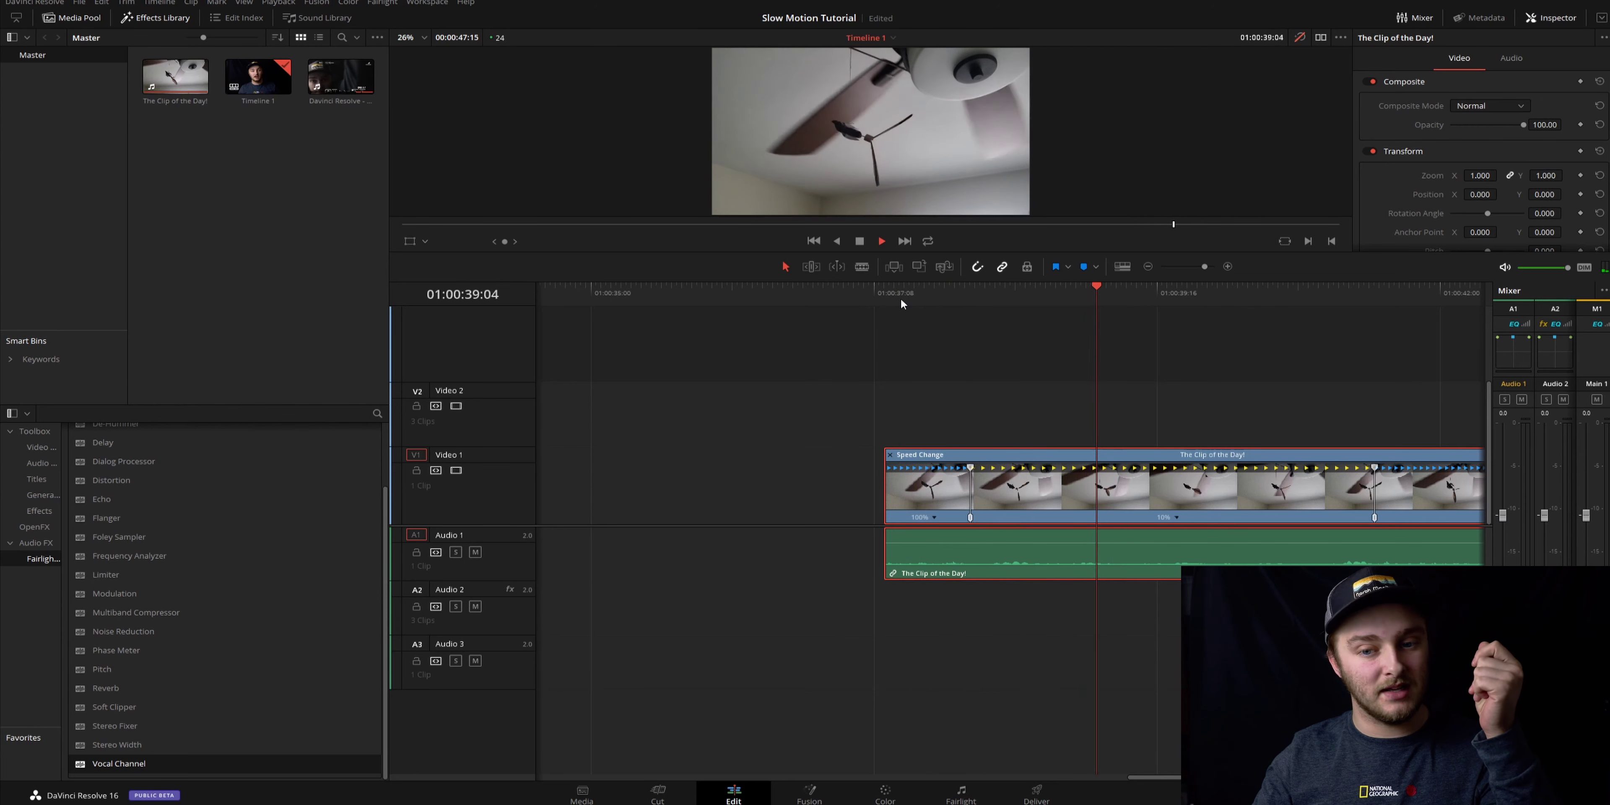
left_click(900, 298)
scroll(1133, 430, "right", 2)
scroll(1128, 436, "right", 1)
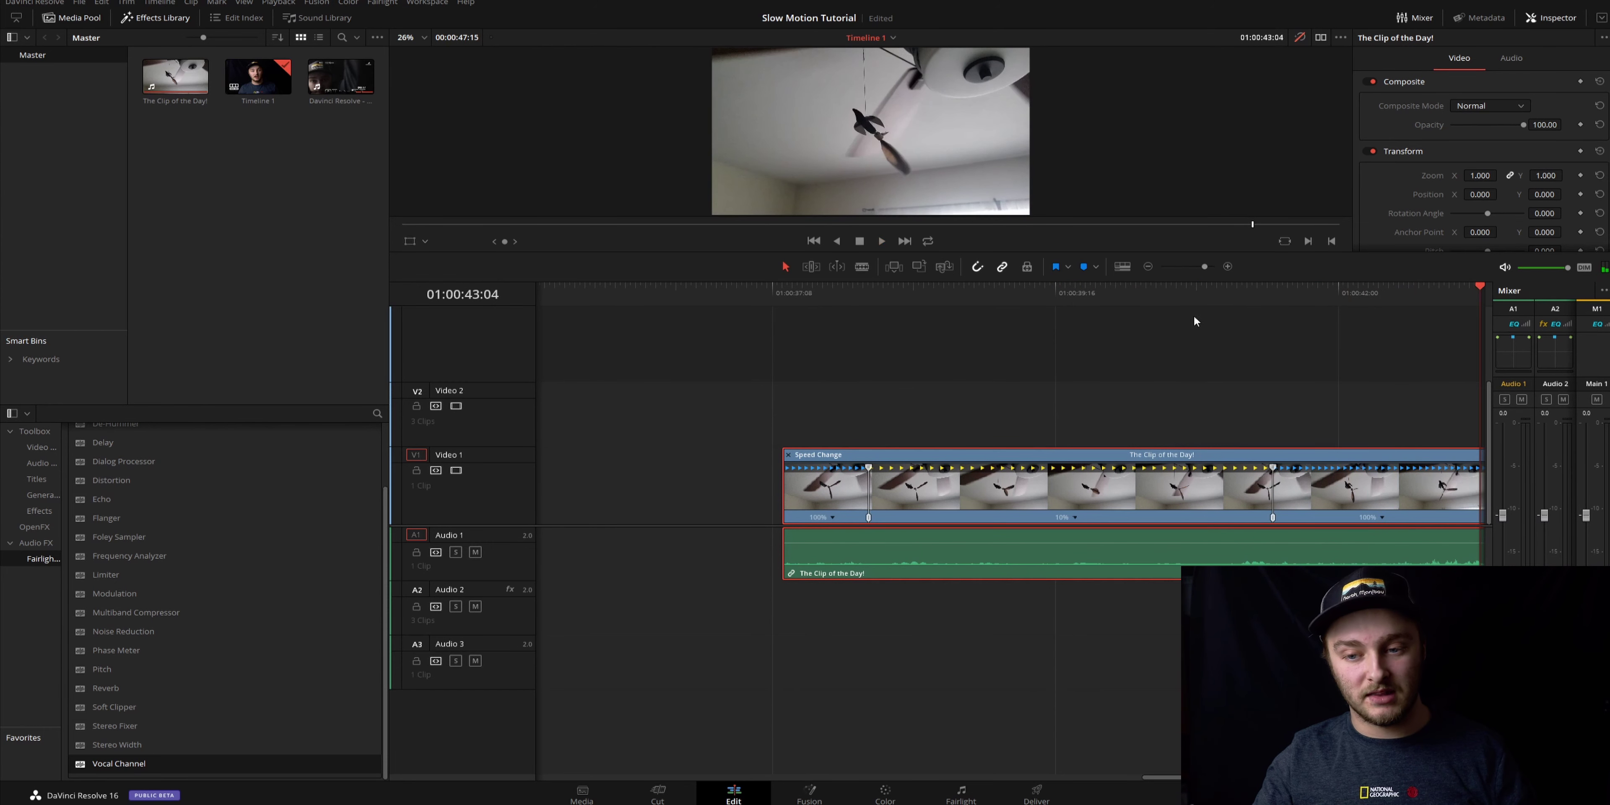
left_click(1208, 302)
key("space")
key("space")
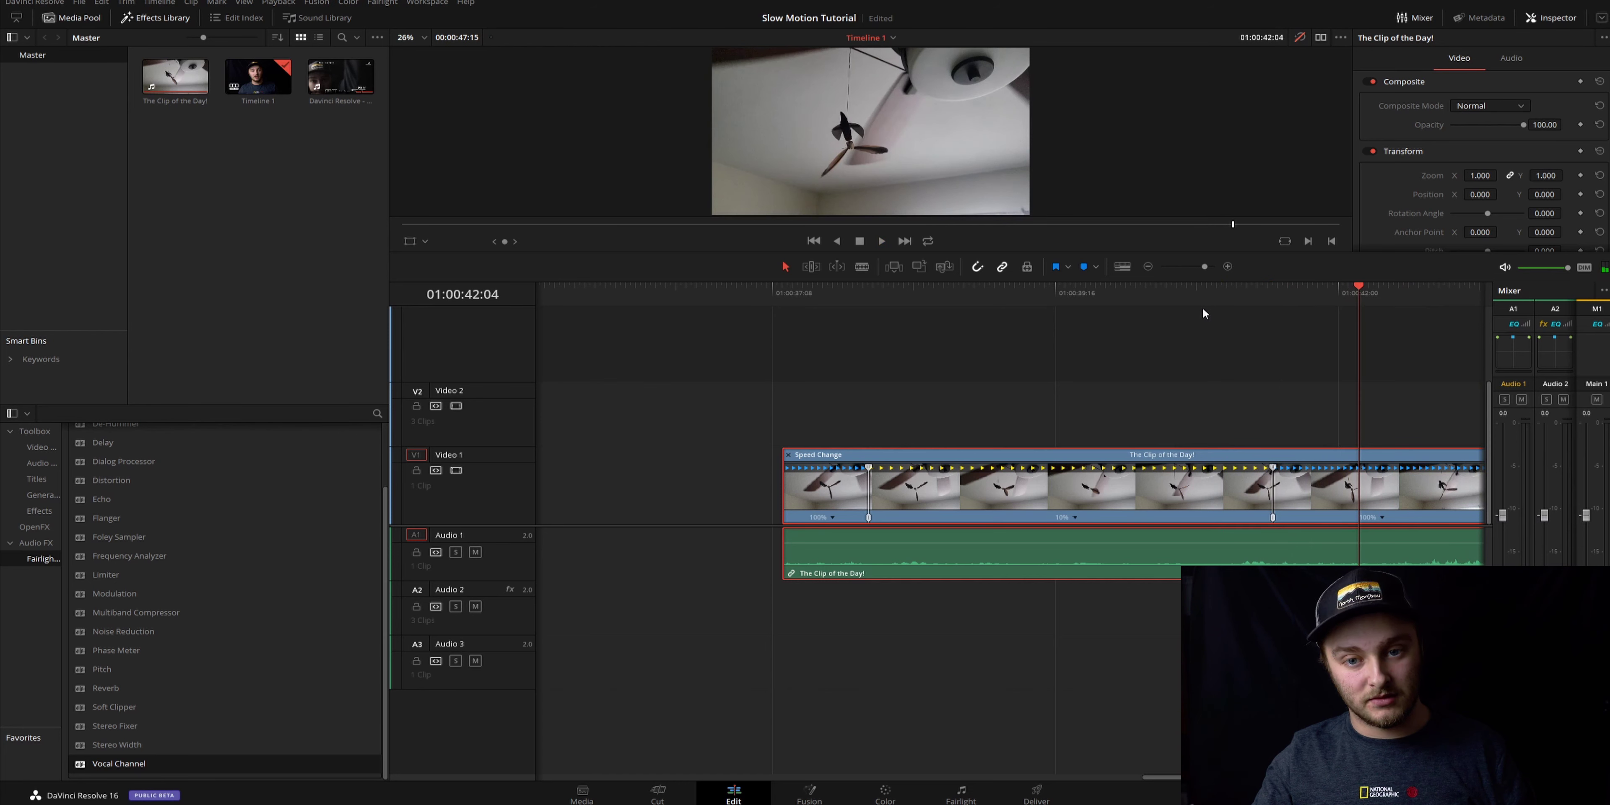
- Open the fan clip's retime curve showing Retime Speed only, with Retime Frame unchecked
right_click(1096, 461)
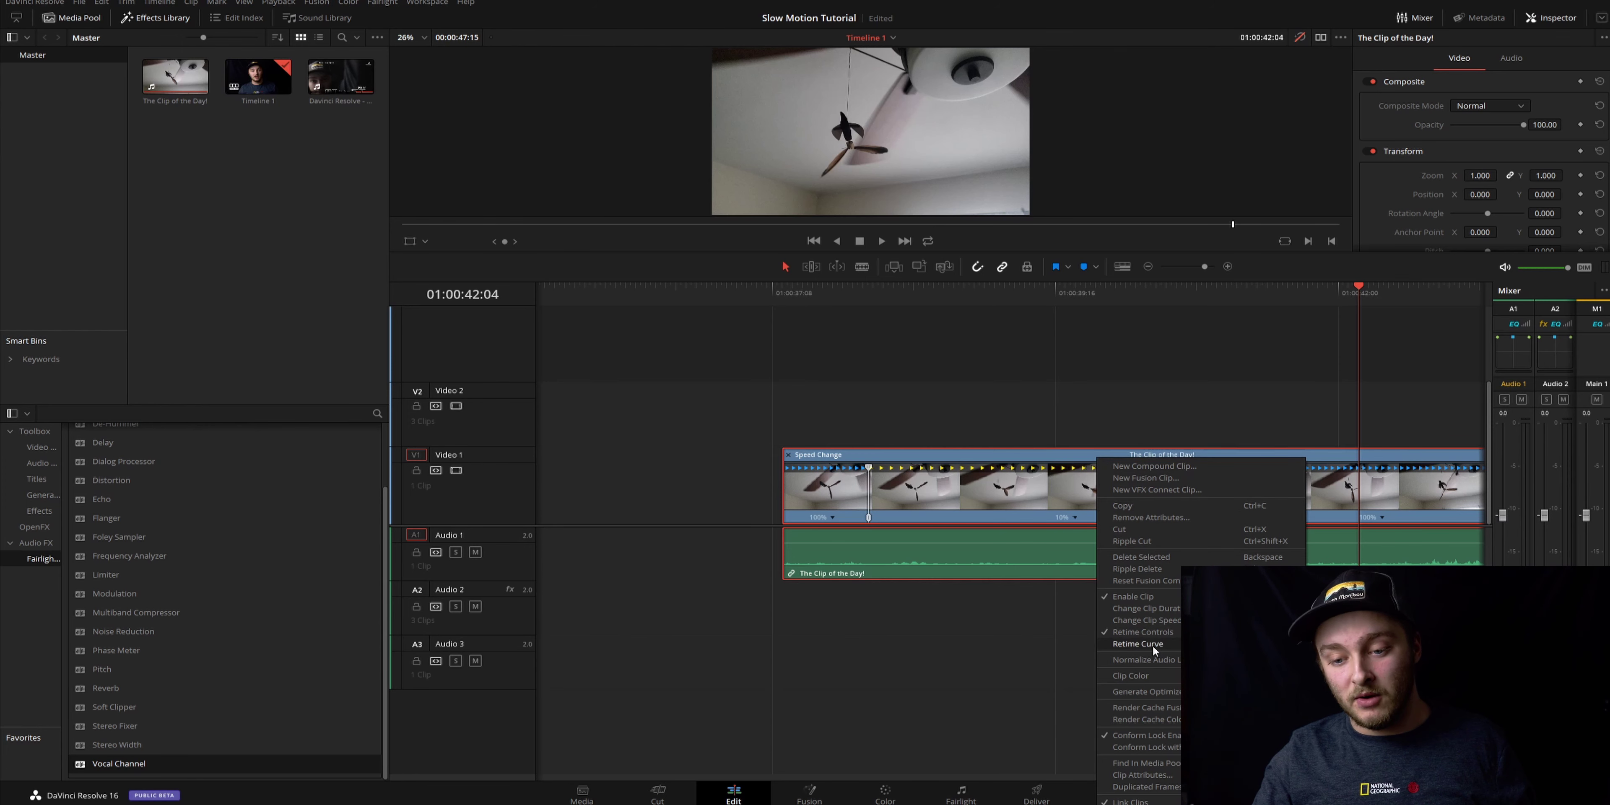
left_click(1137, 643)
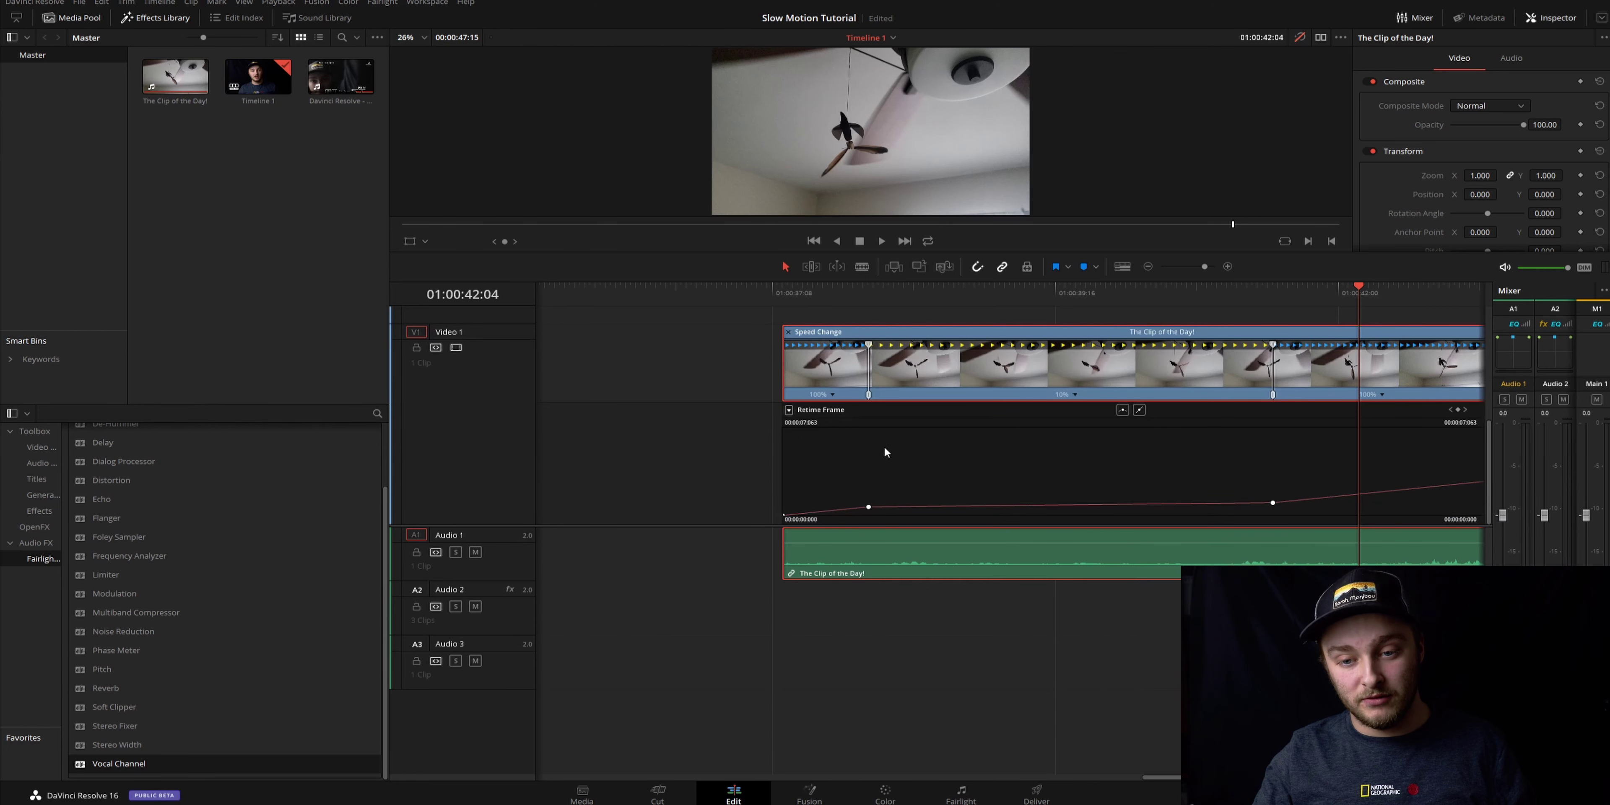
scroll(1028, 473, "right", 4)
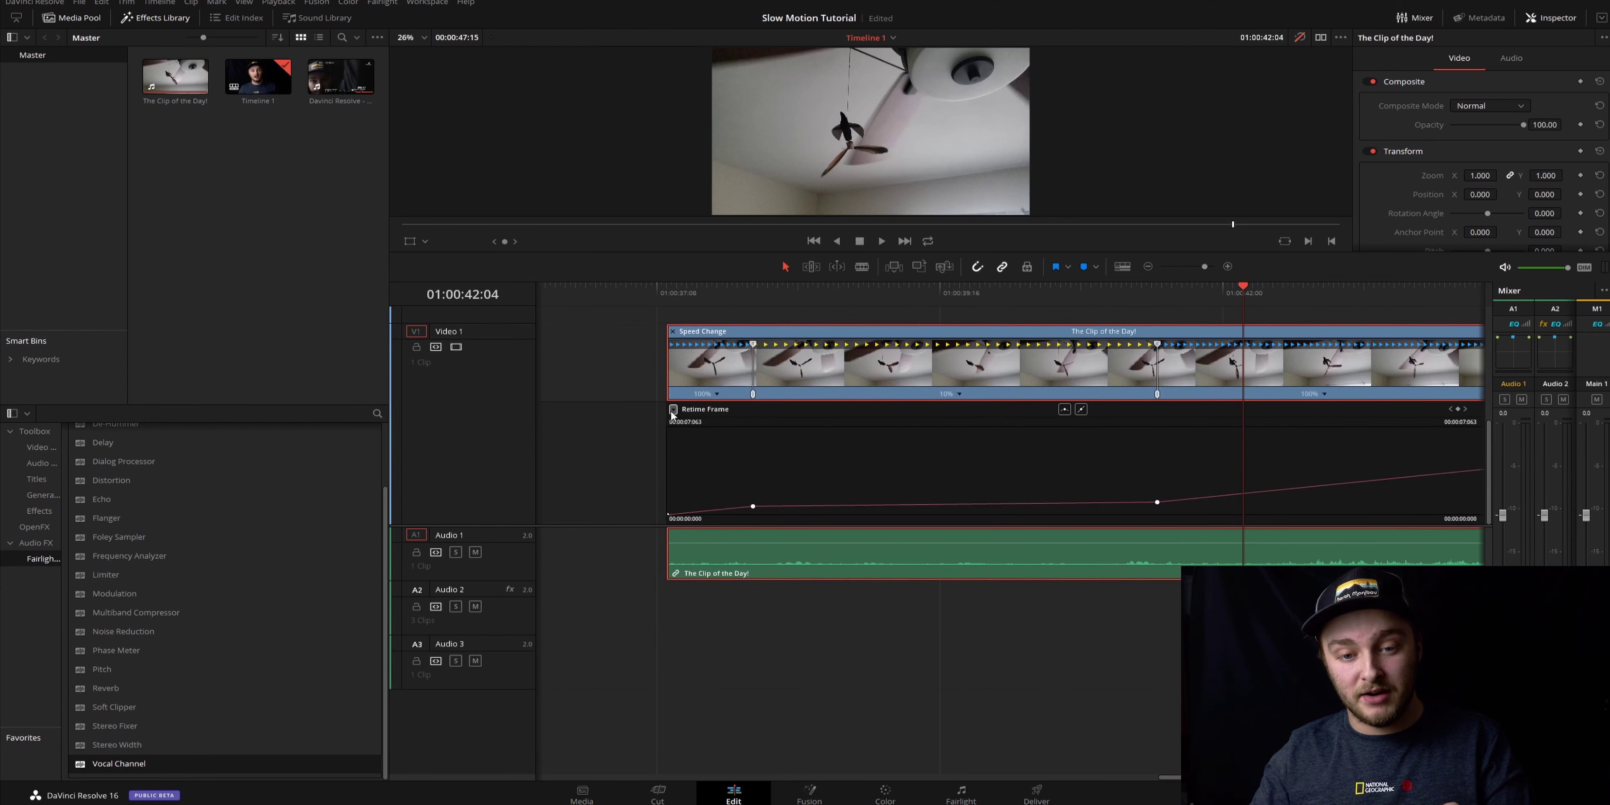
left_click(672, 409)
left_click(677, 752)
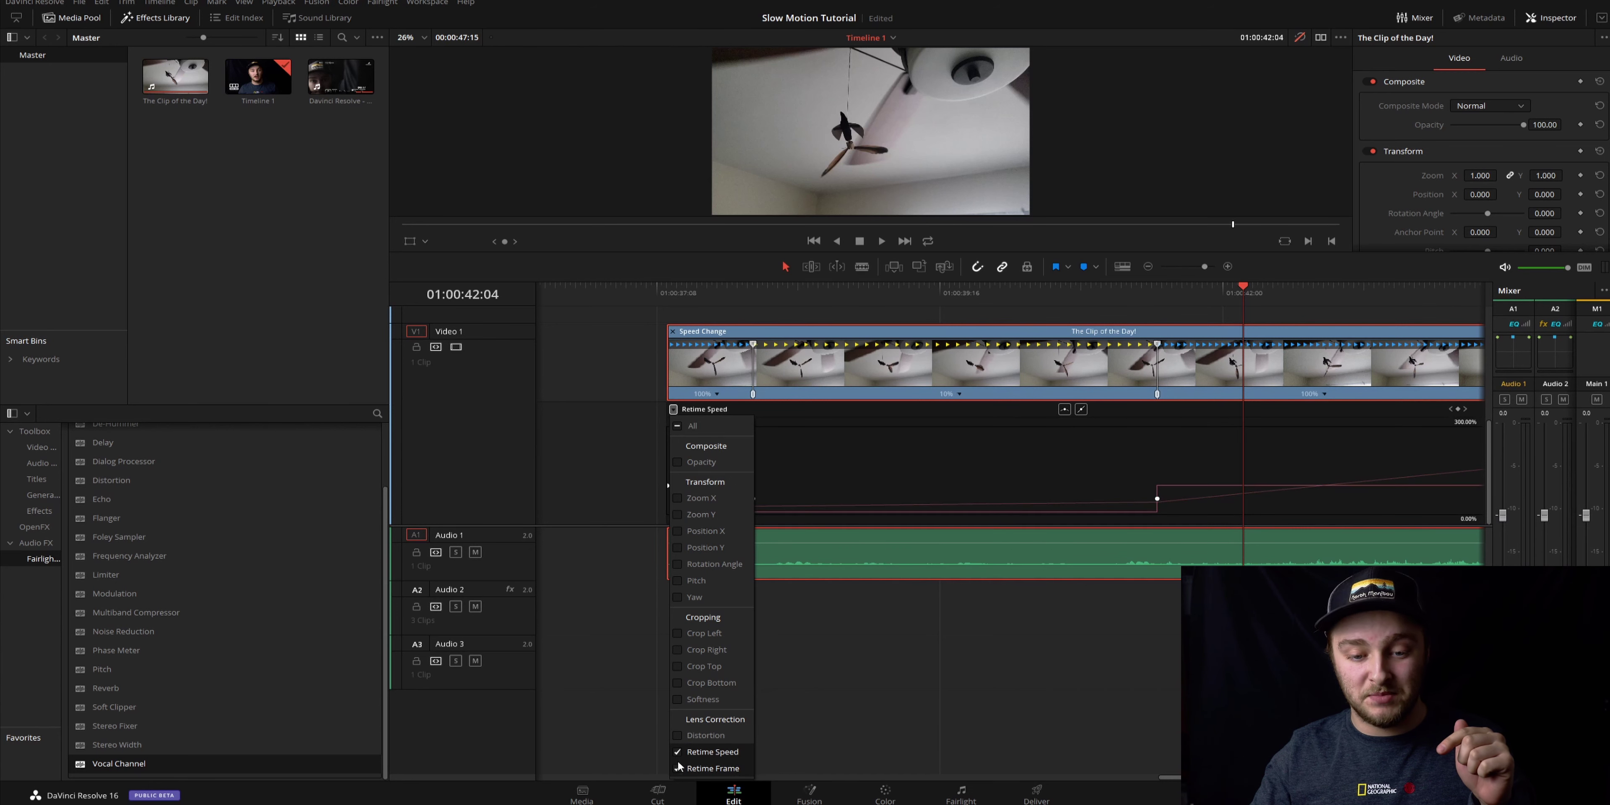
left_click(678, 768)
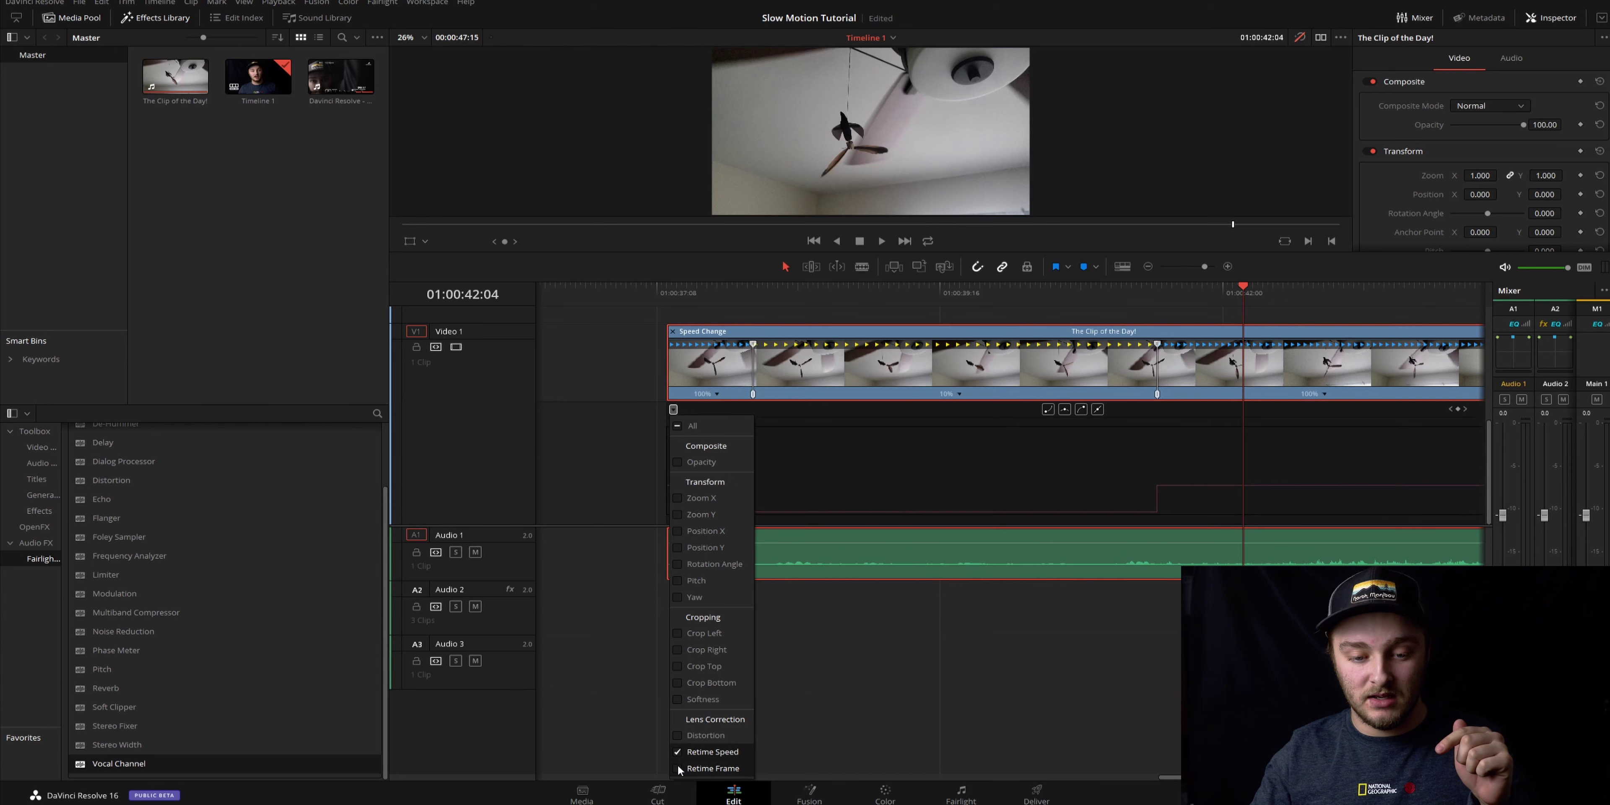
left_click(1024, 622)
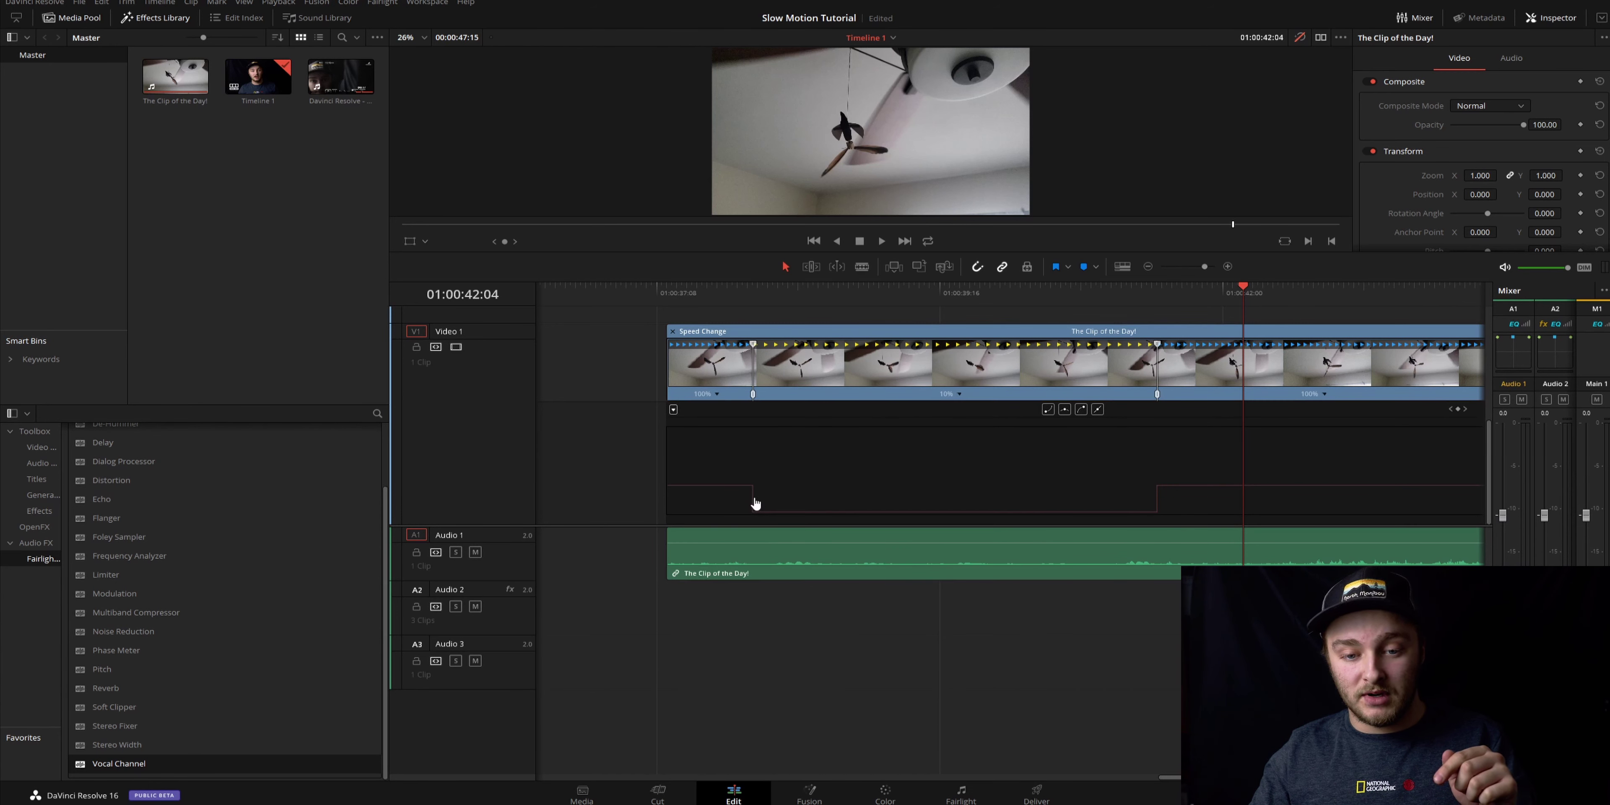
- Make both Retime Speed keyframes smooth and lengthen the right keyframe's bezier ease
left_click(755, 503)
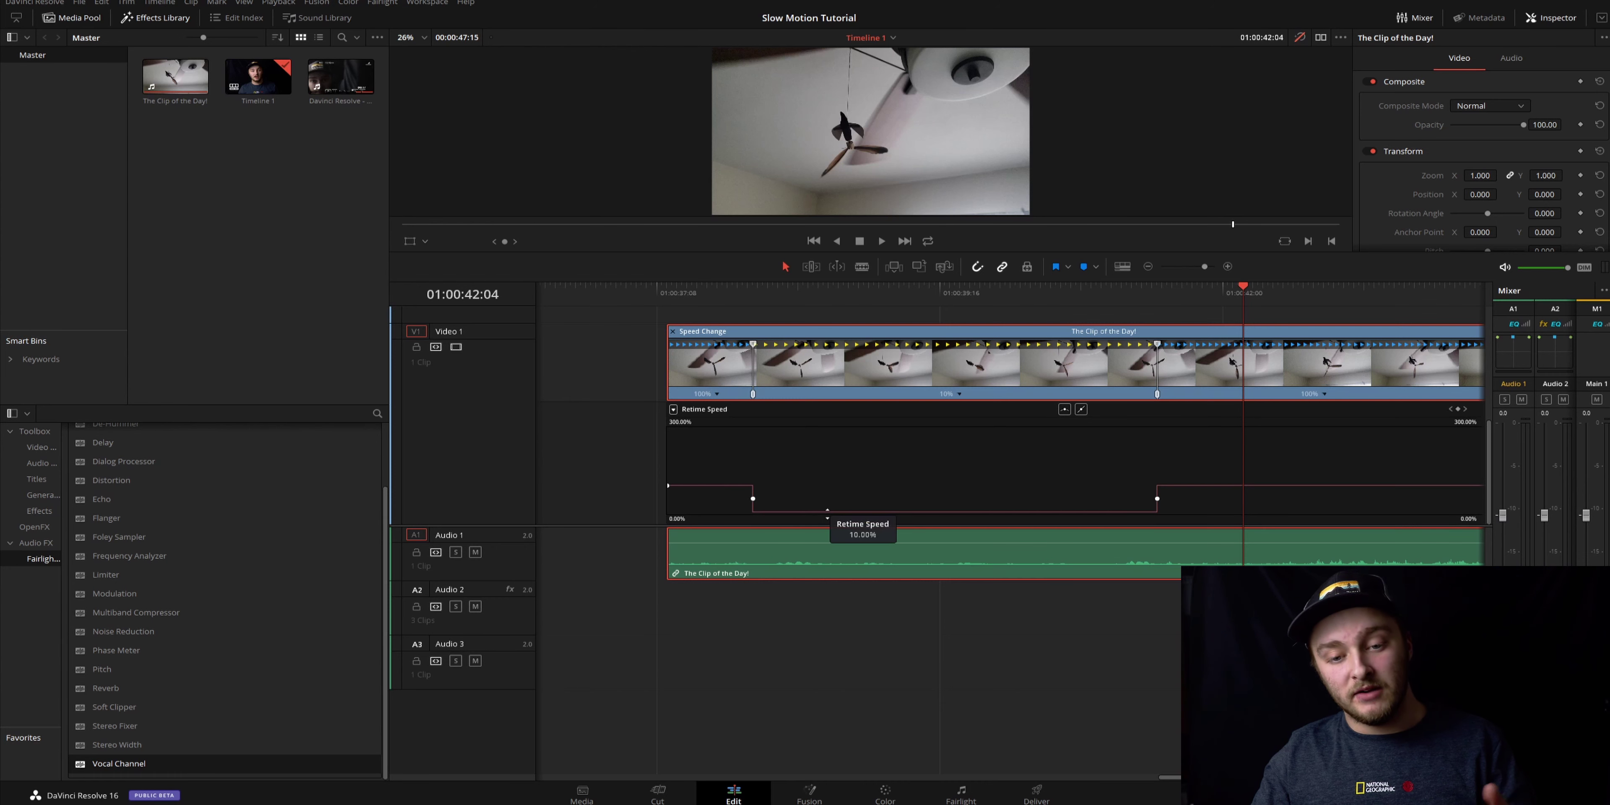
left_click(750, 499)
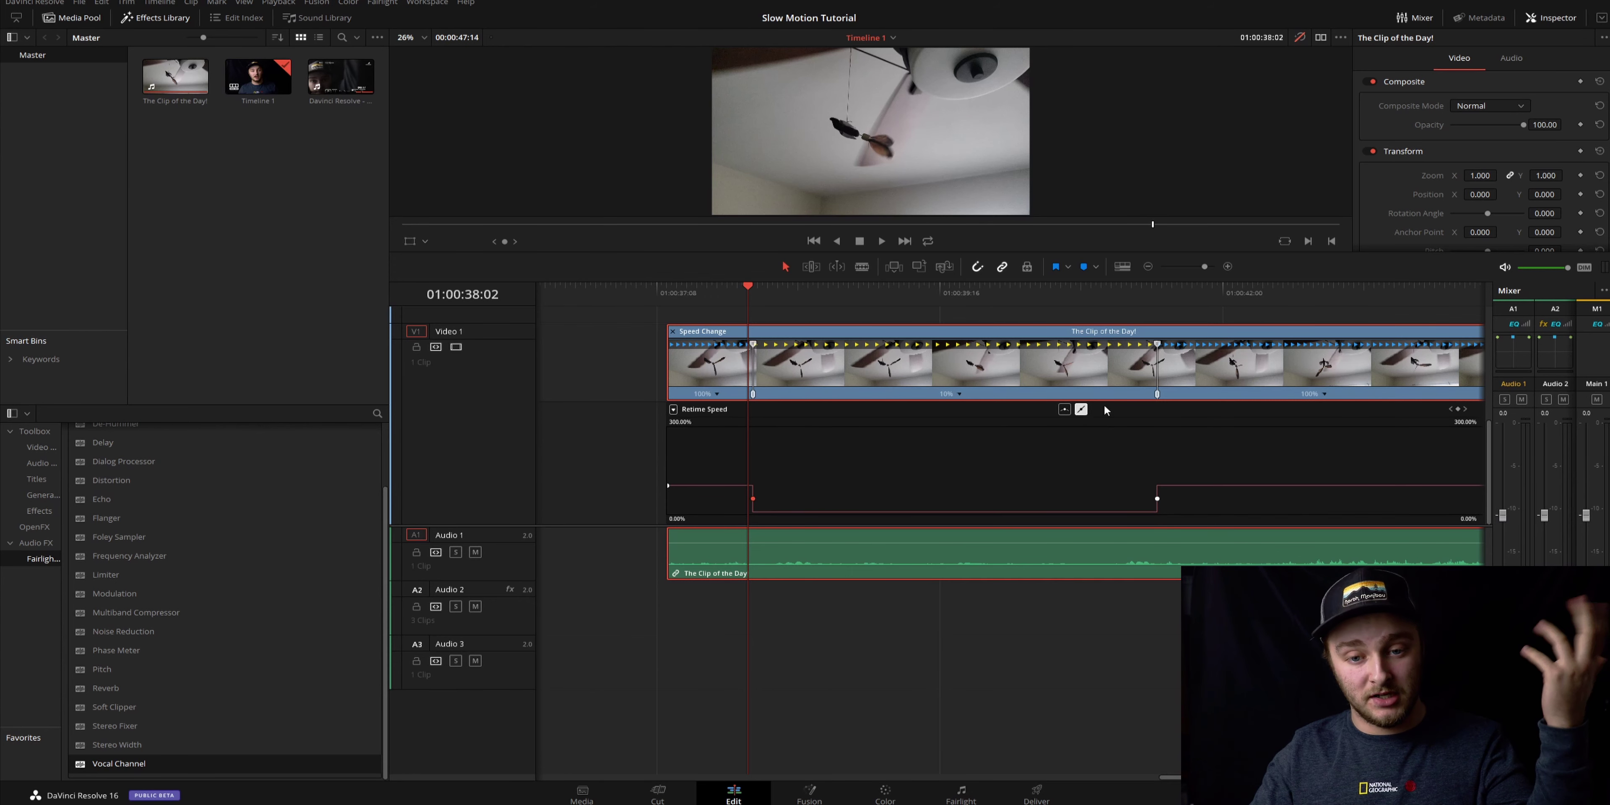
left_click(1066, 409)
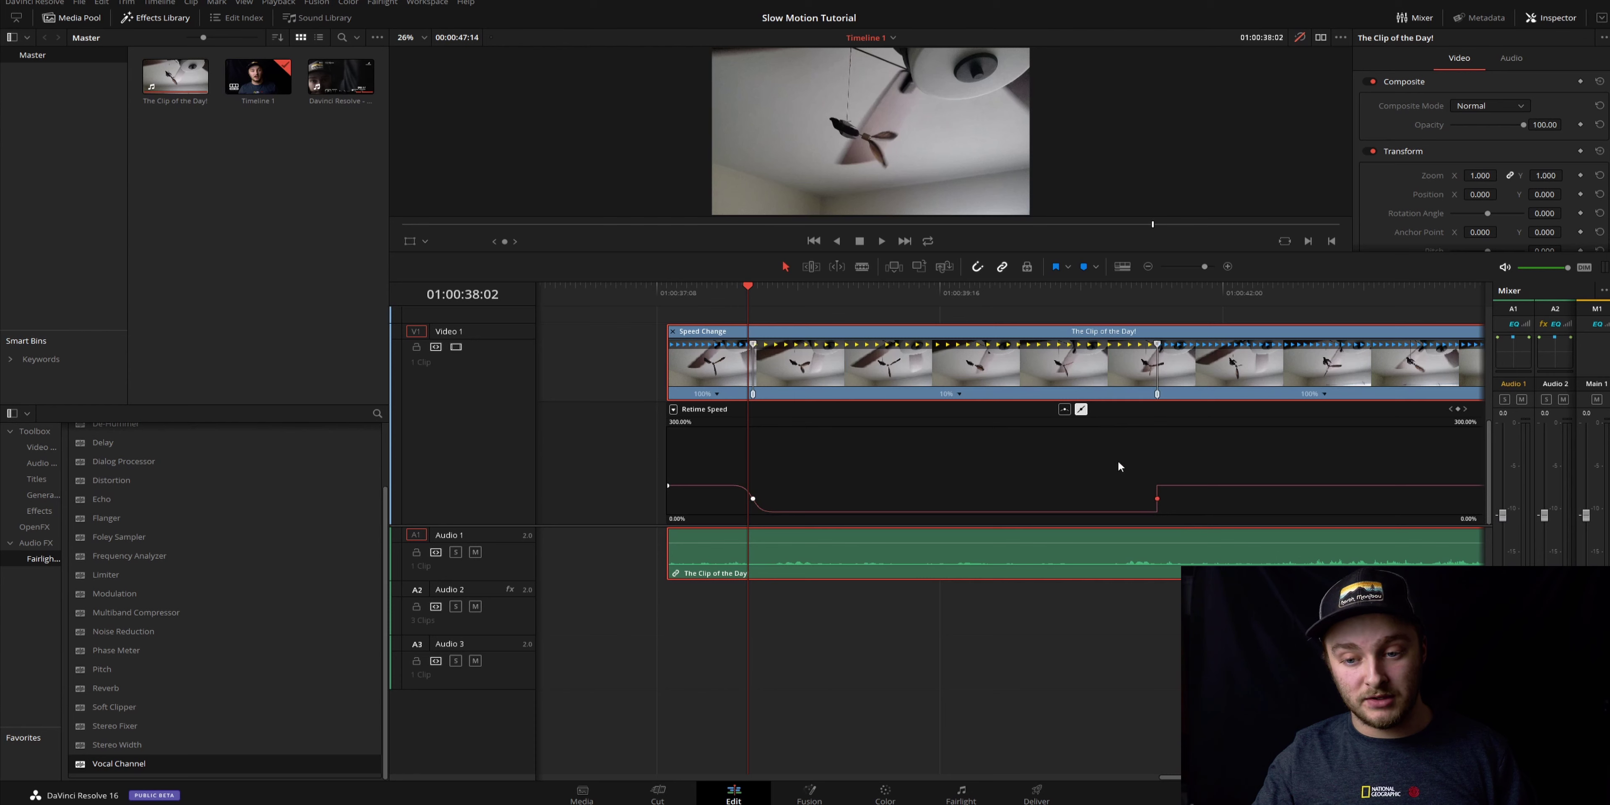
left_click(1063, 410)
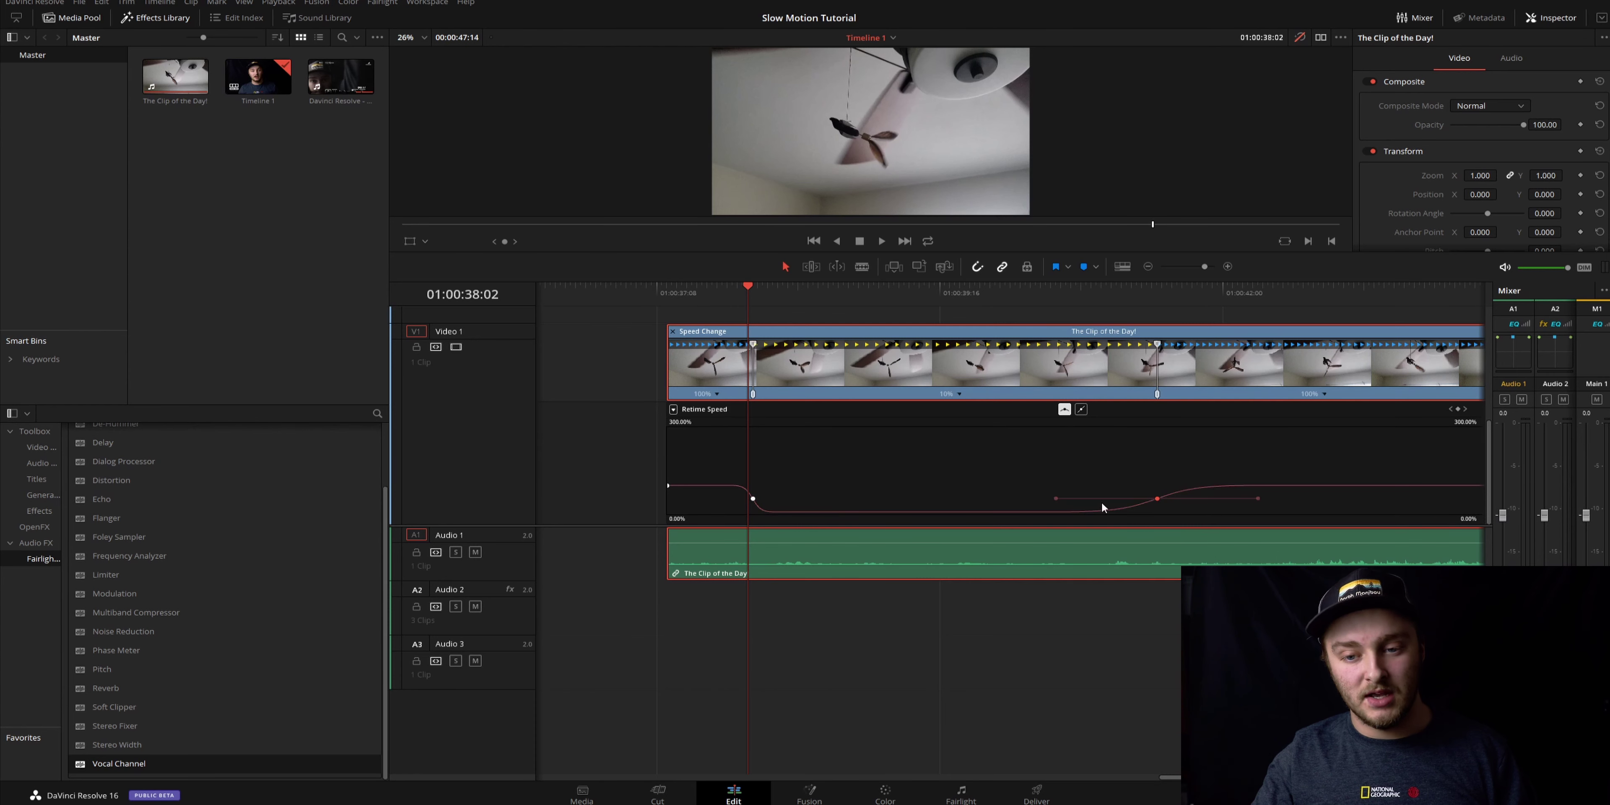
left_click_drag(1056, 498, 1109, 501)
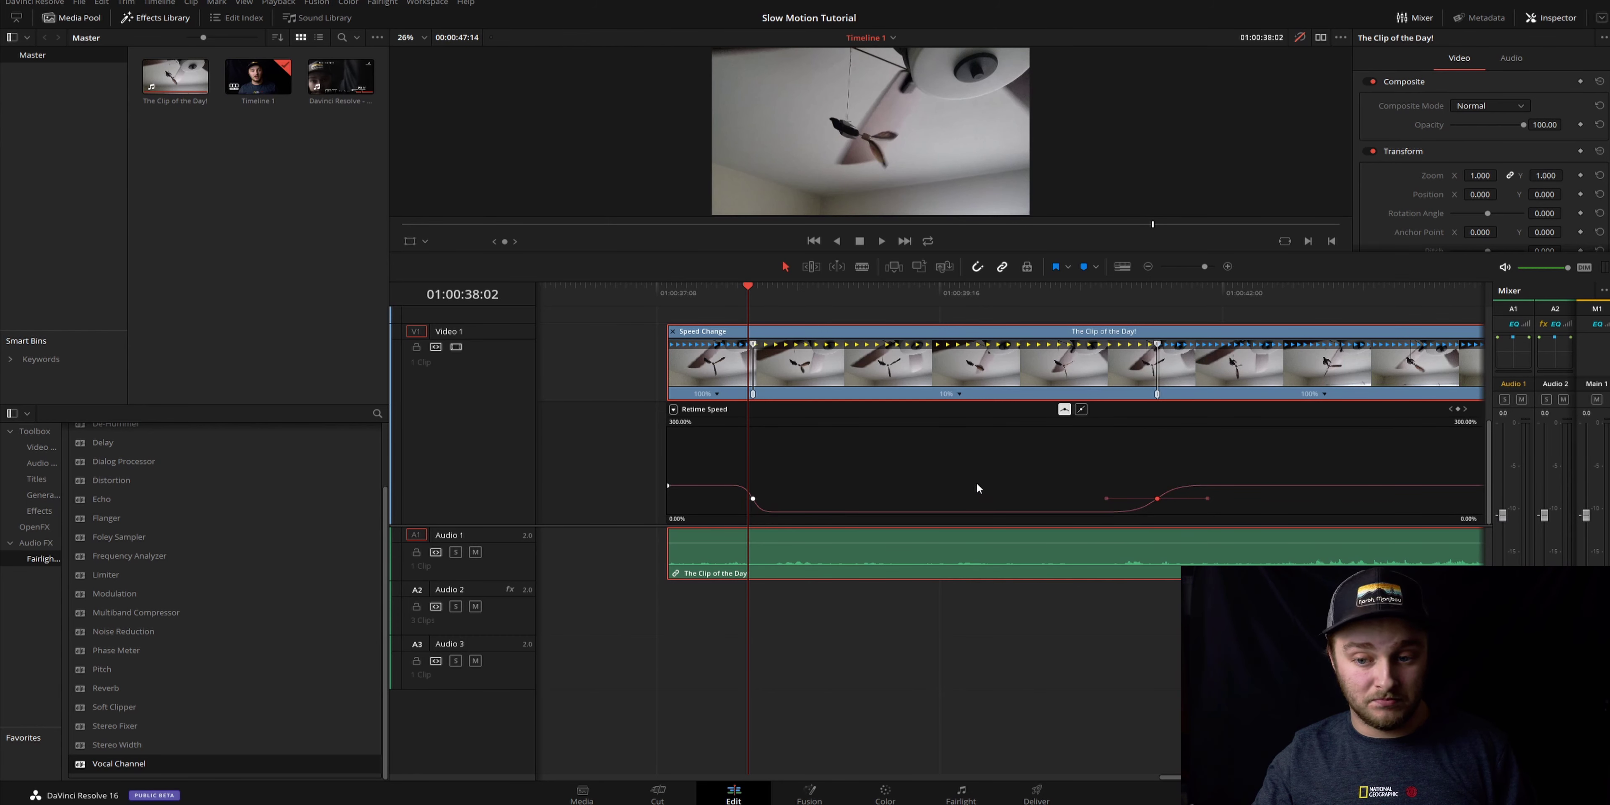
- Return the playhead to the fan clip's start and play the smoothed ramp back several times
left_click_drag(723, 292, 668, 582)
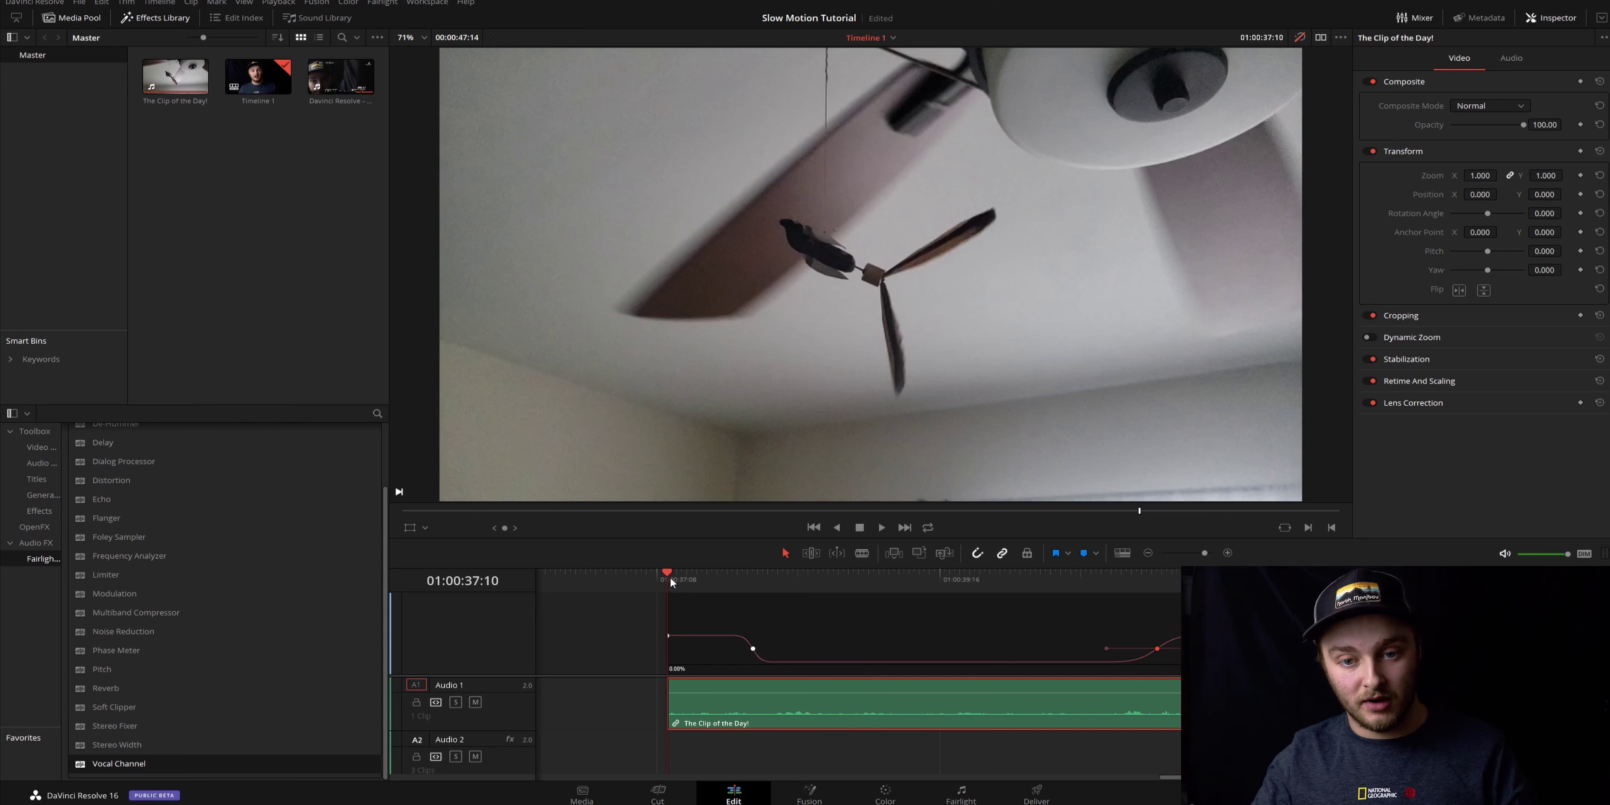
key("space")
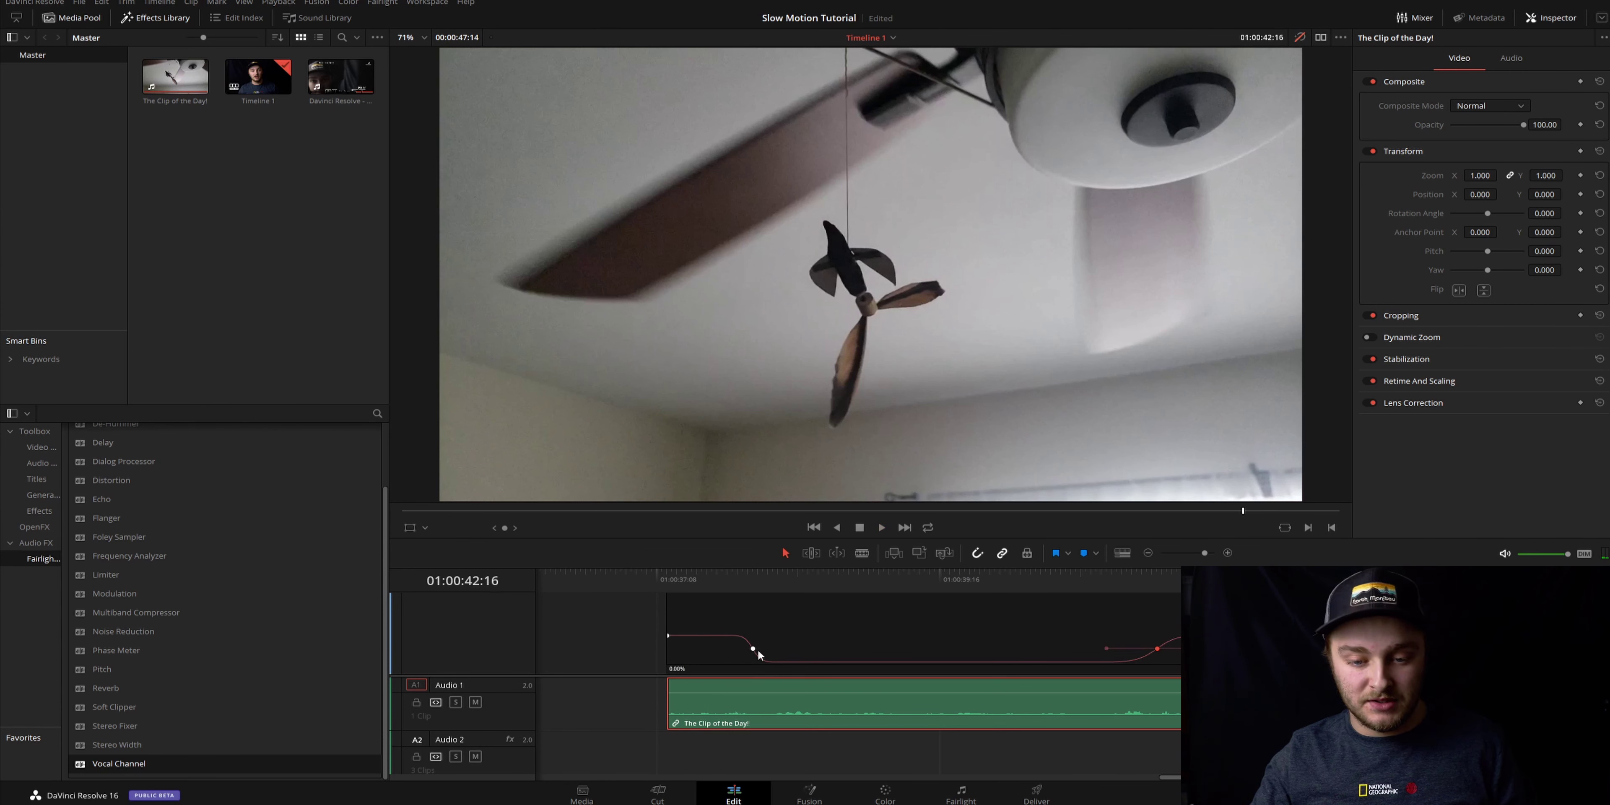
left_click(968, 661)
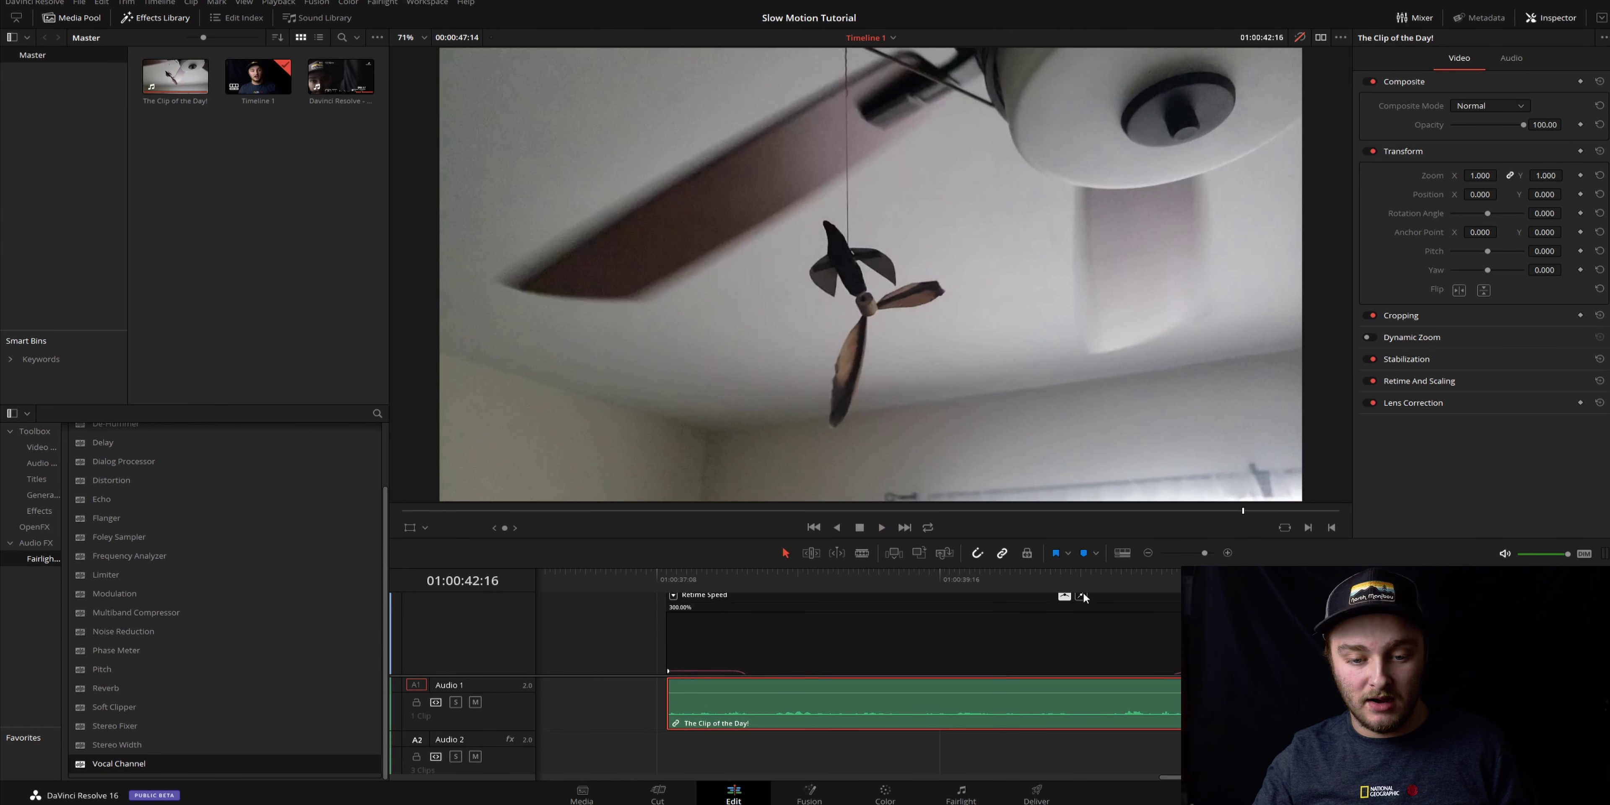
scroll(1150, 643, "up", 1)
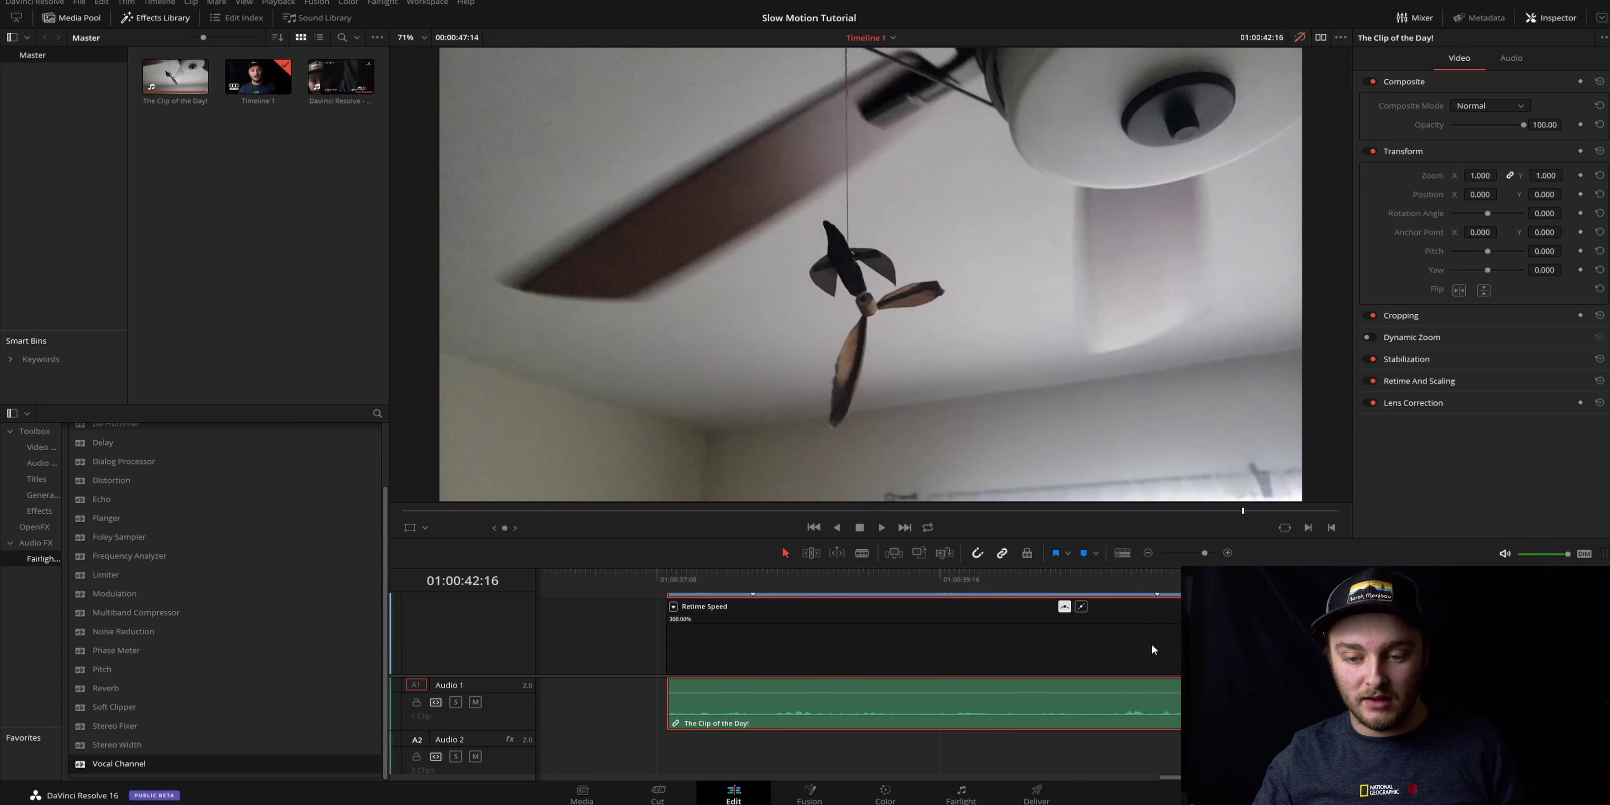
key("space")
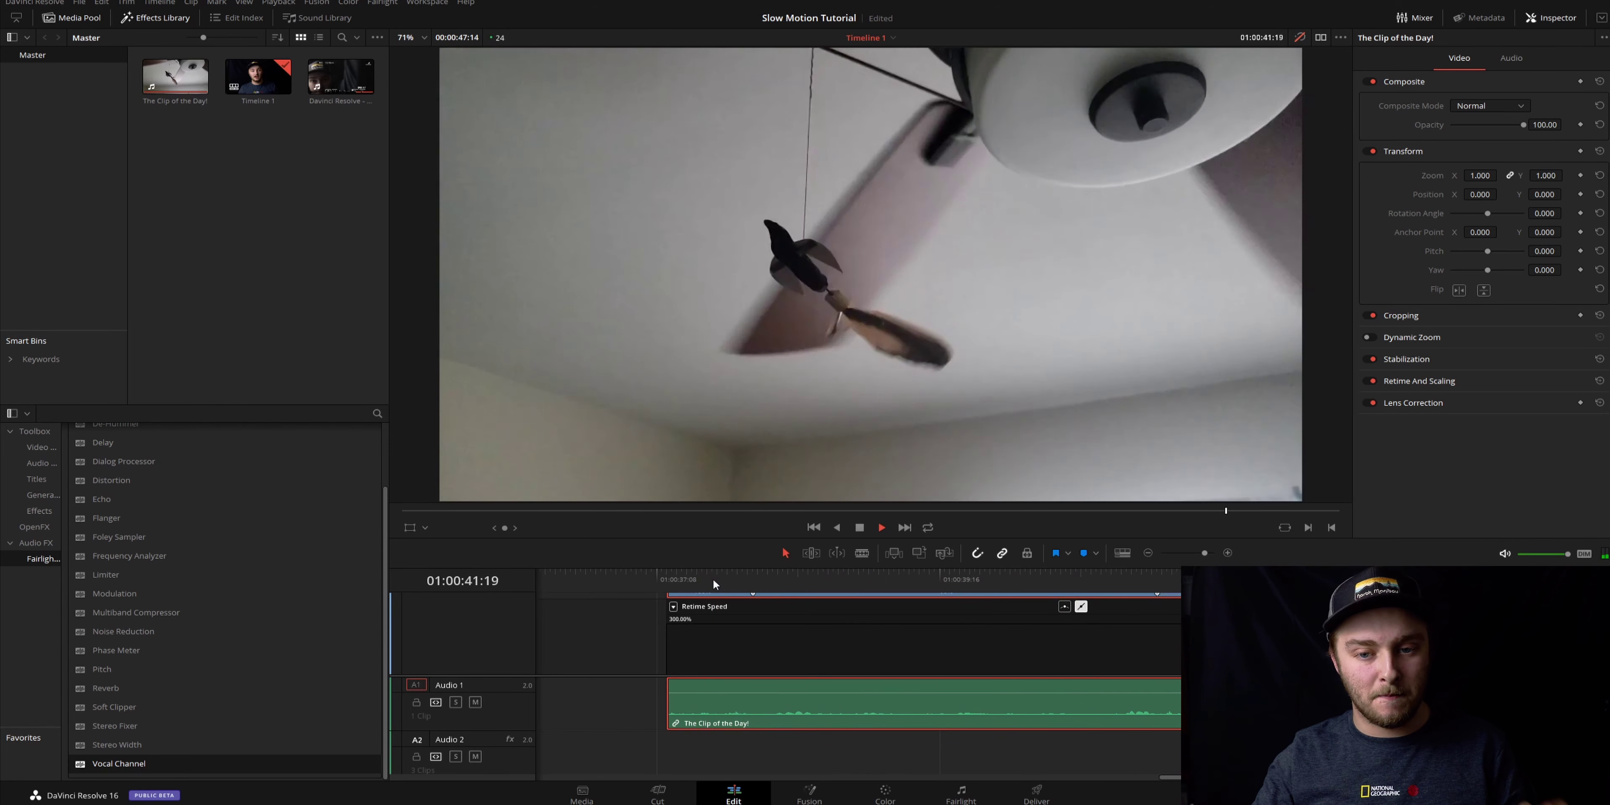
key("space")
scroll(1039, 628, "down", 2)
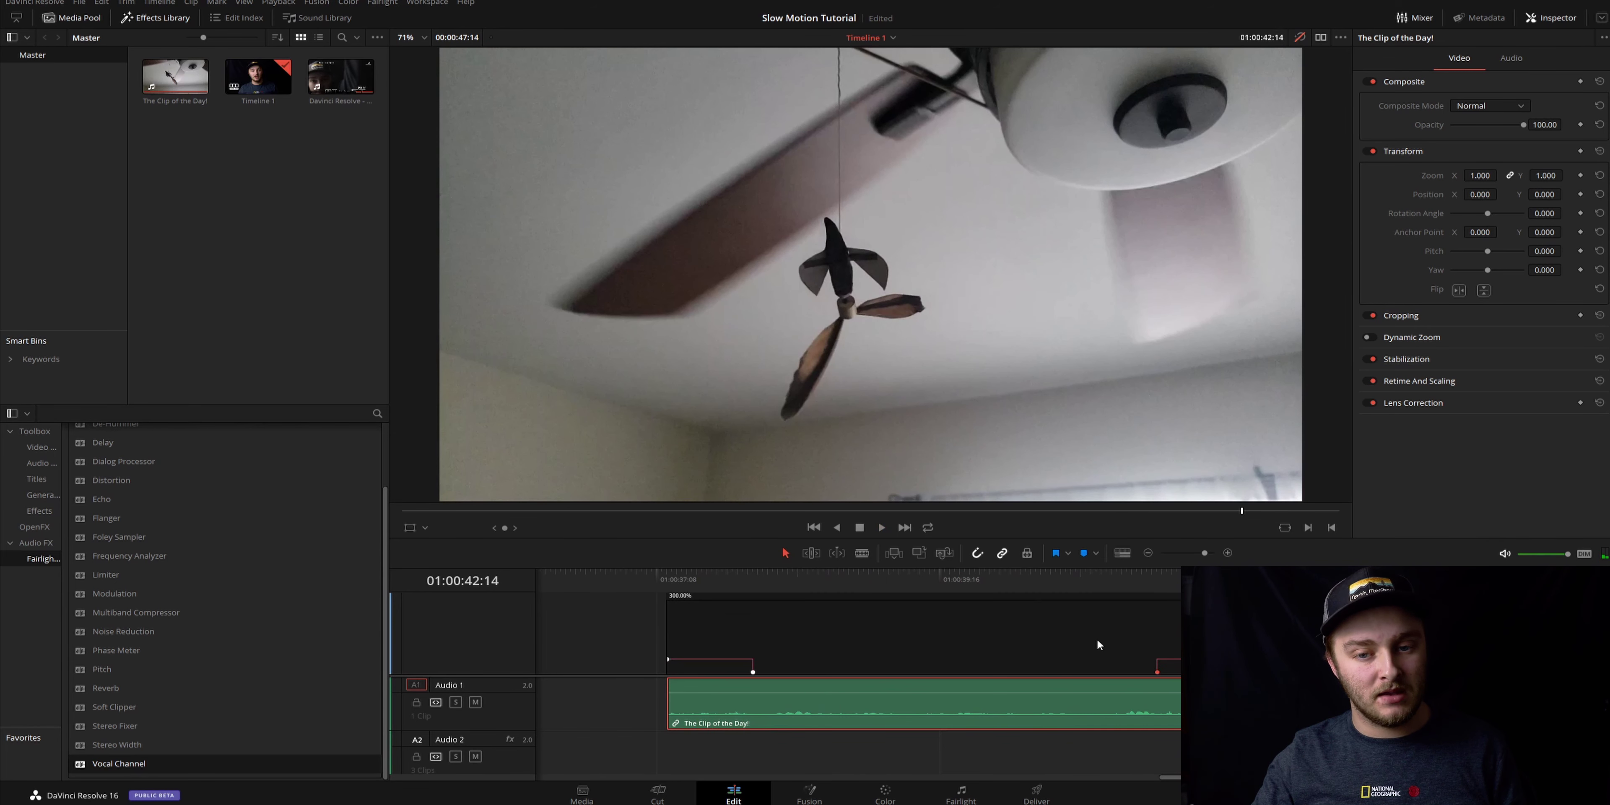
scroll(1118, 639, "up", 2)
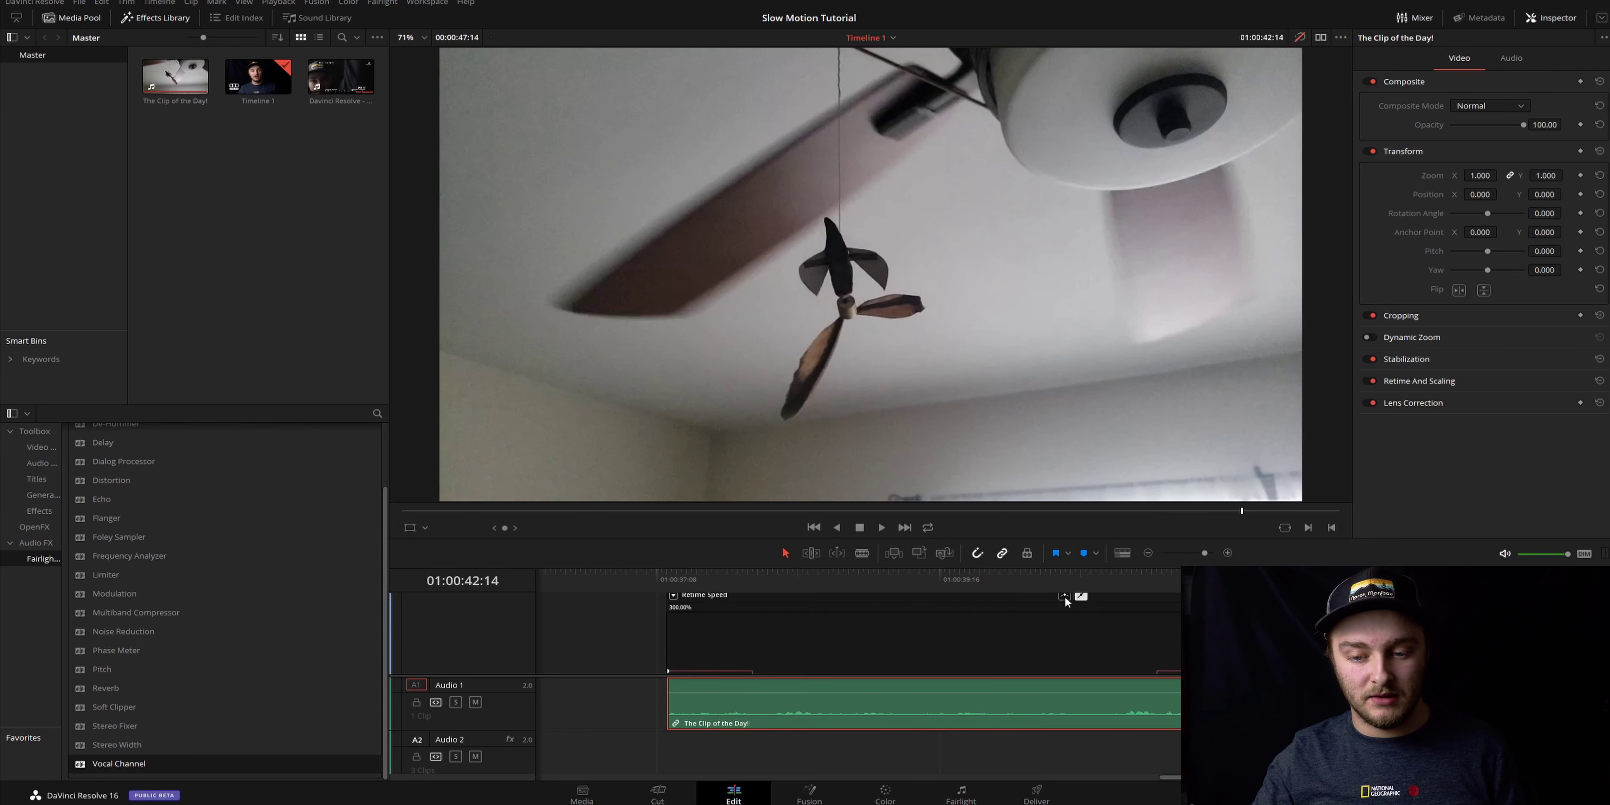
left_click(1003, 579)
key("space")
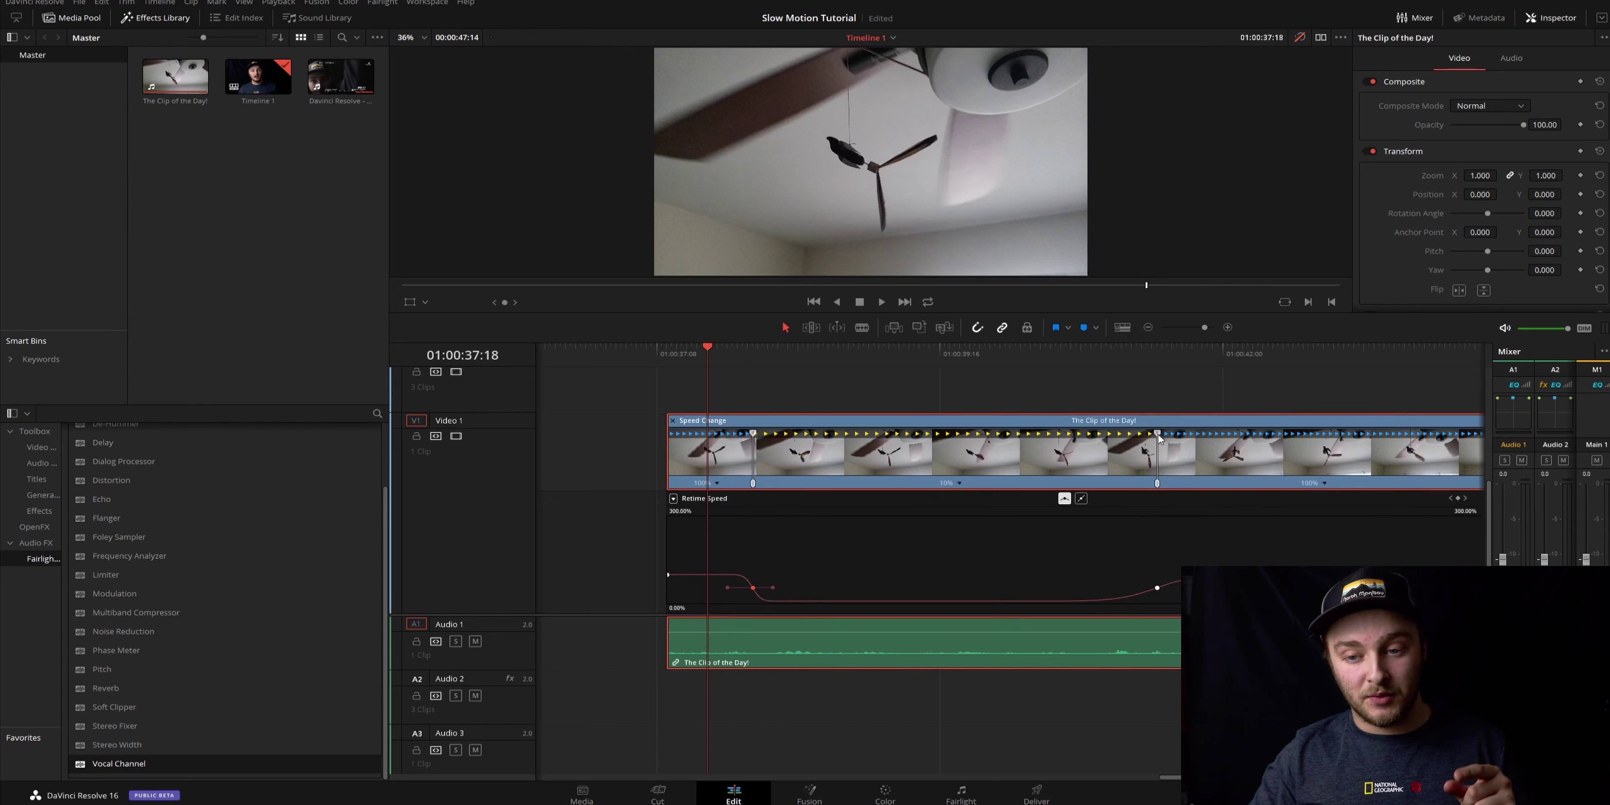
- Move the speed points left to shorten the slowed section, then play back the retimed clip
left_click_drag(1156, 435, 890, 434)
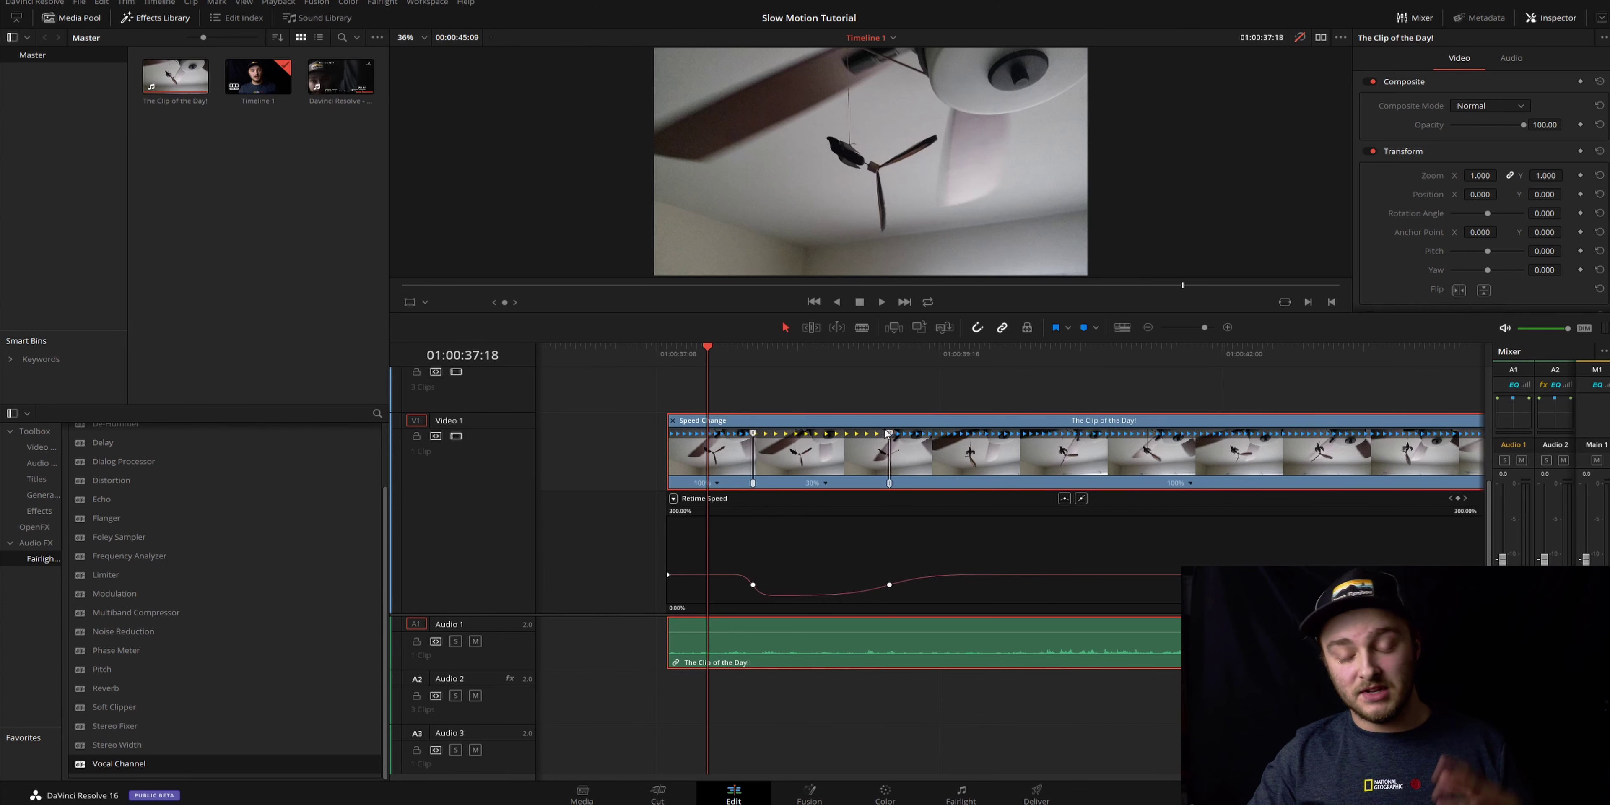
left_click_drag(889, 434, 1481, 495)
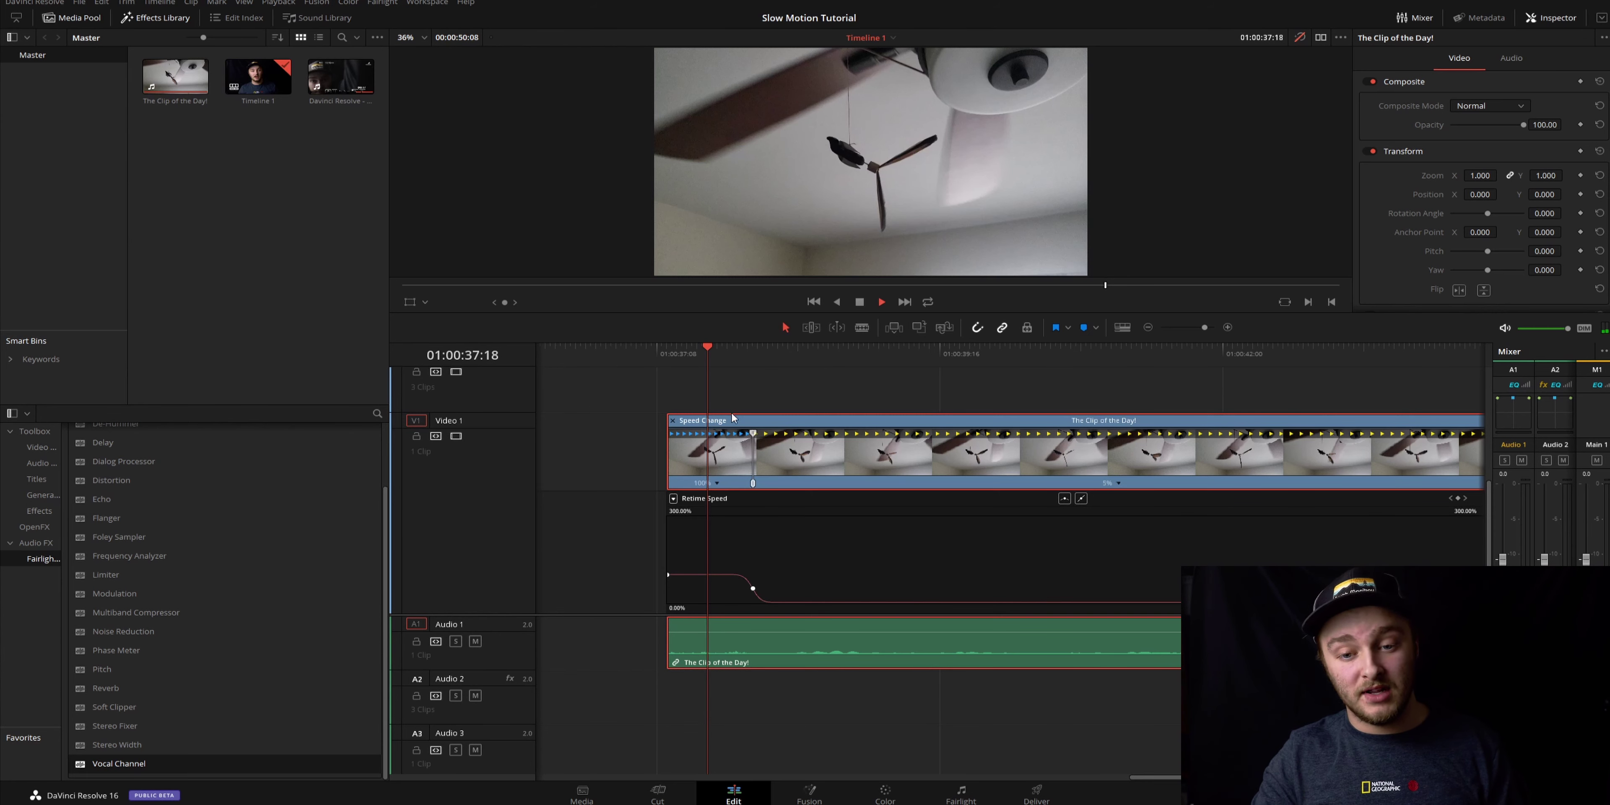
key("space")
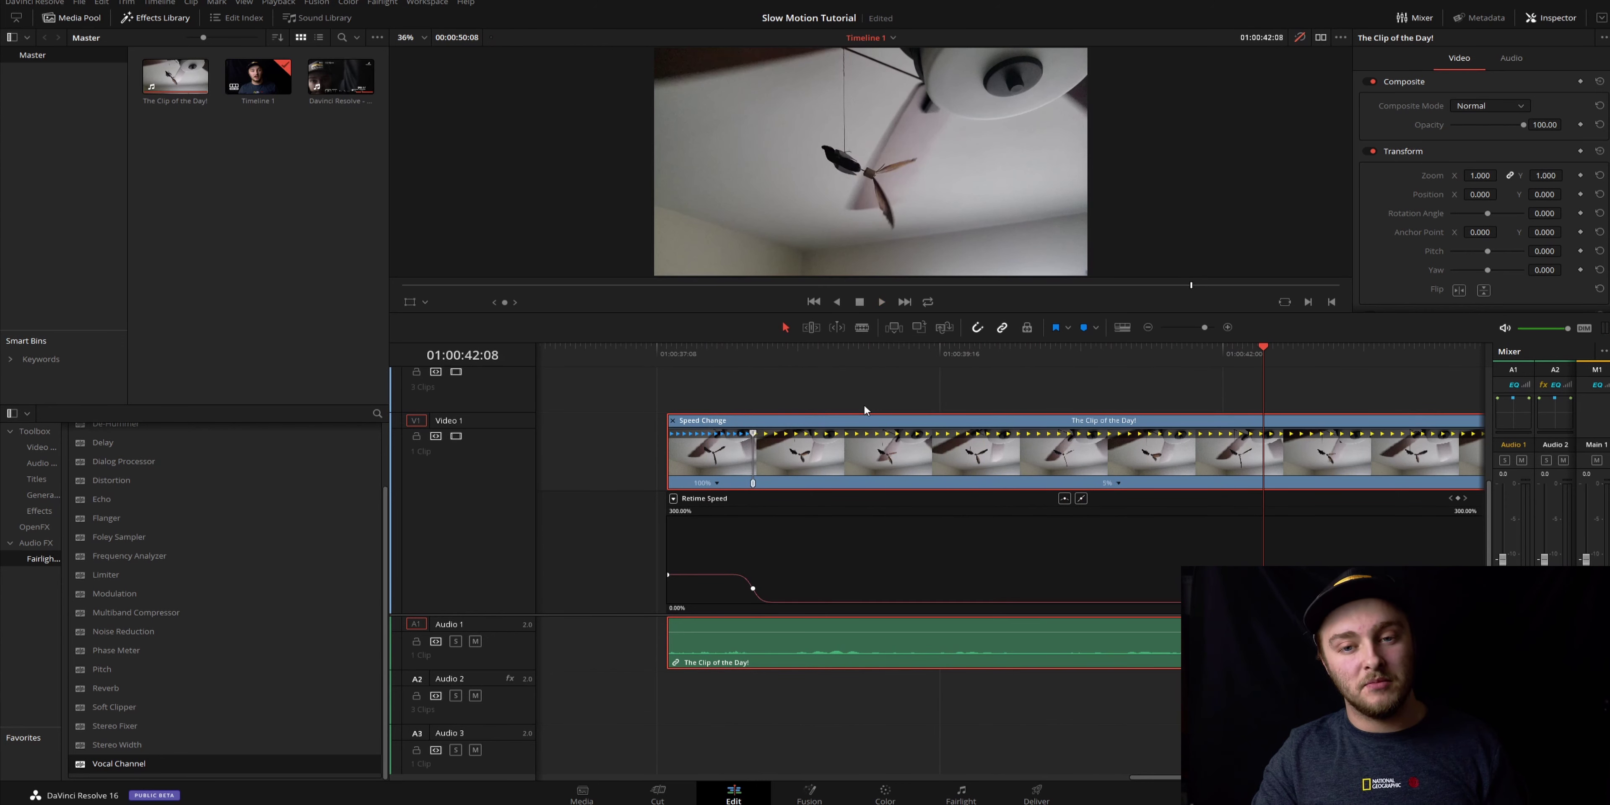
- Preview the clip from the start, then stretch the slow section until it reads 10%
scroll(1066, 525, "right", 3)
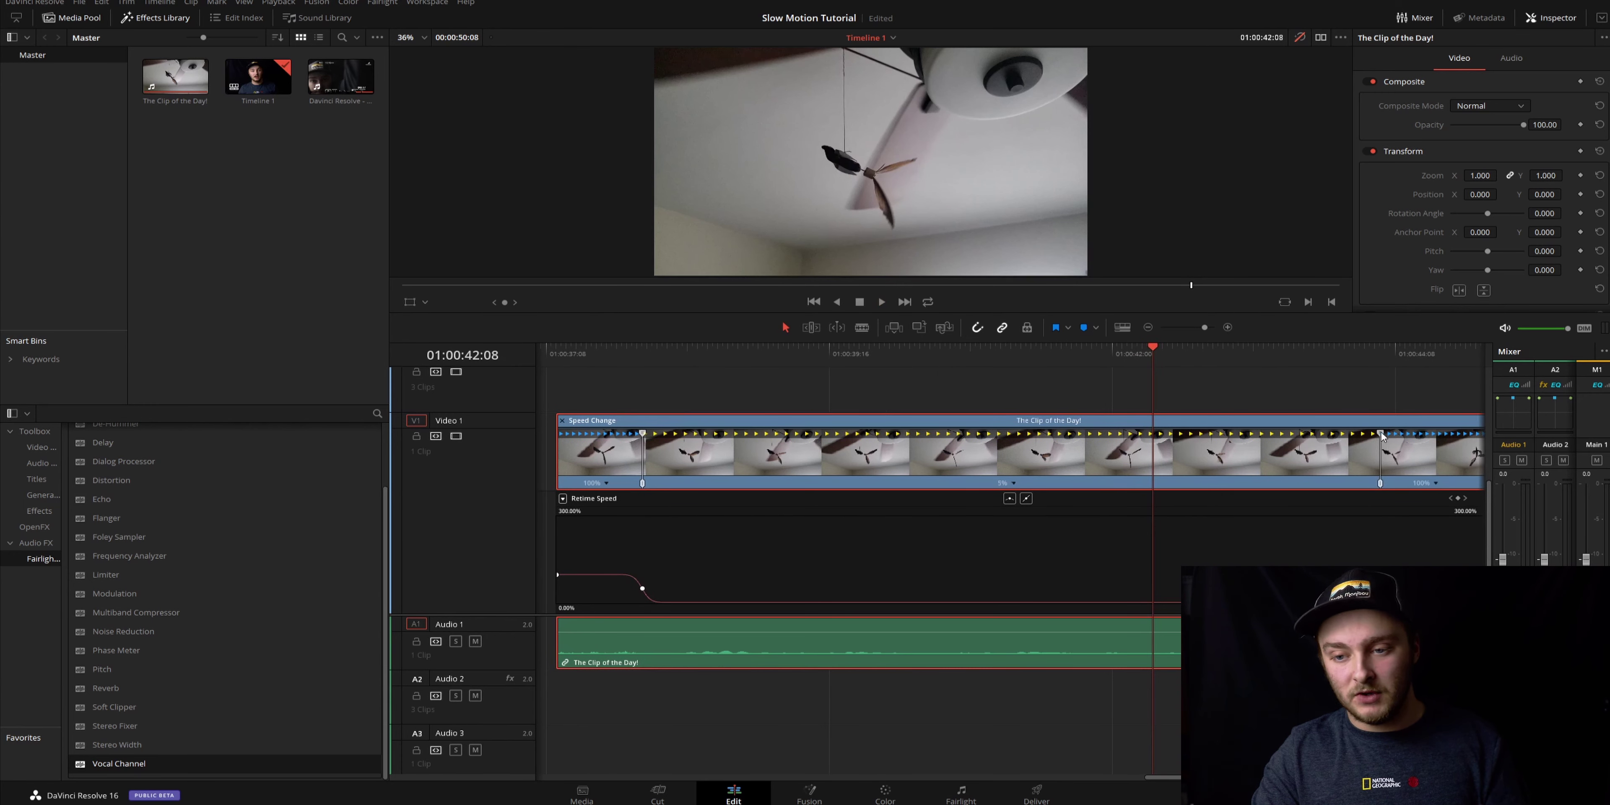
left_click_drag(1381, 435, 703, 435)
left_click(608, 353)
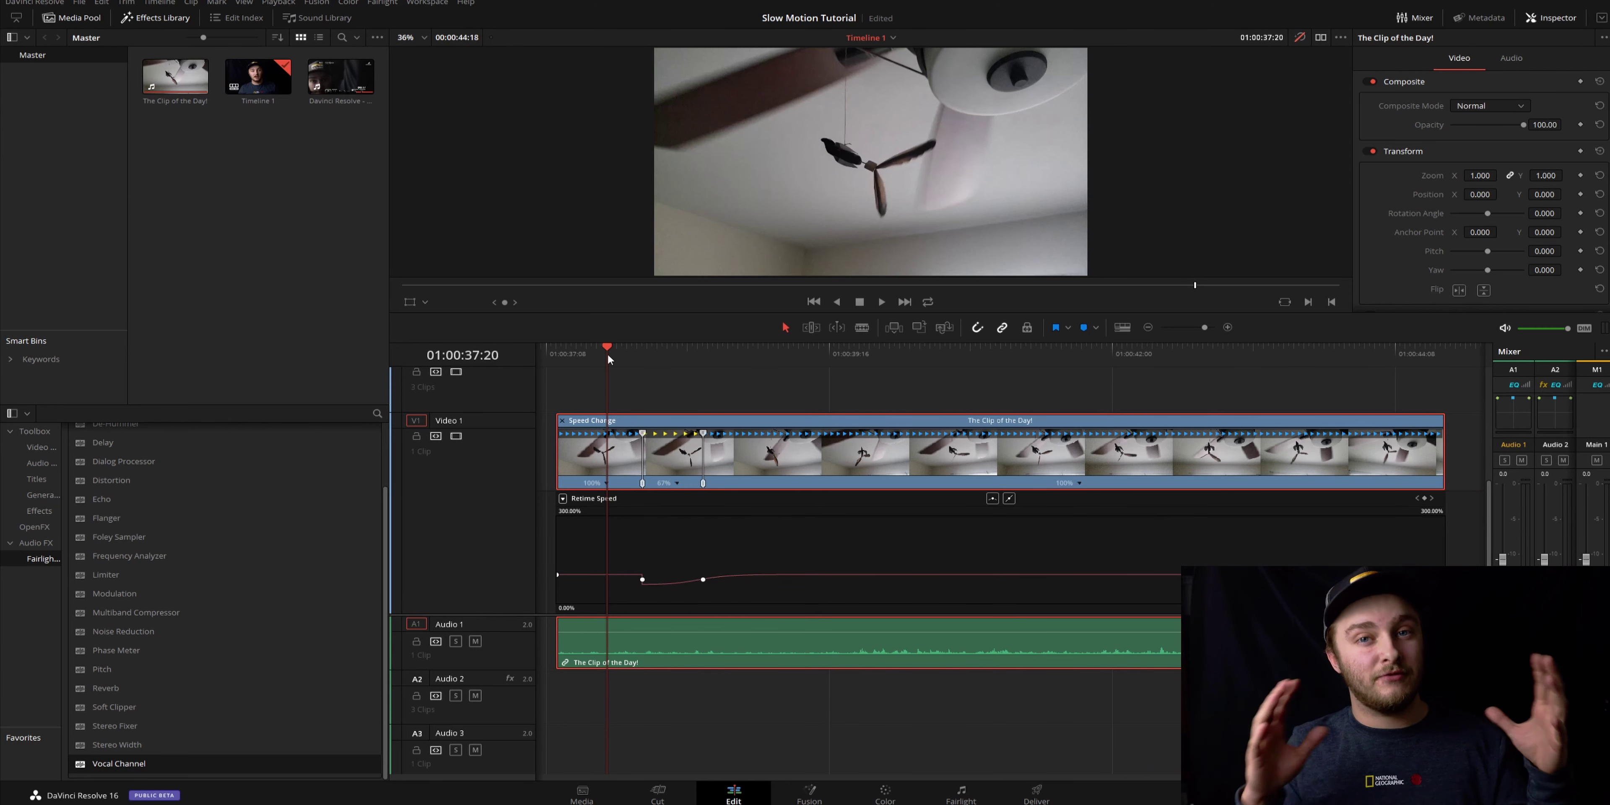
key("space")
key("space")
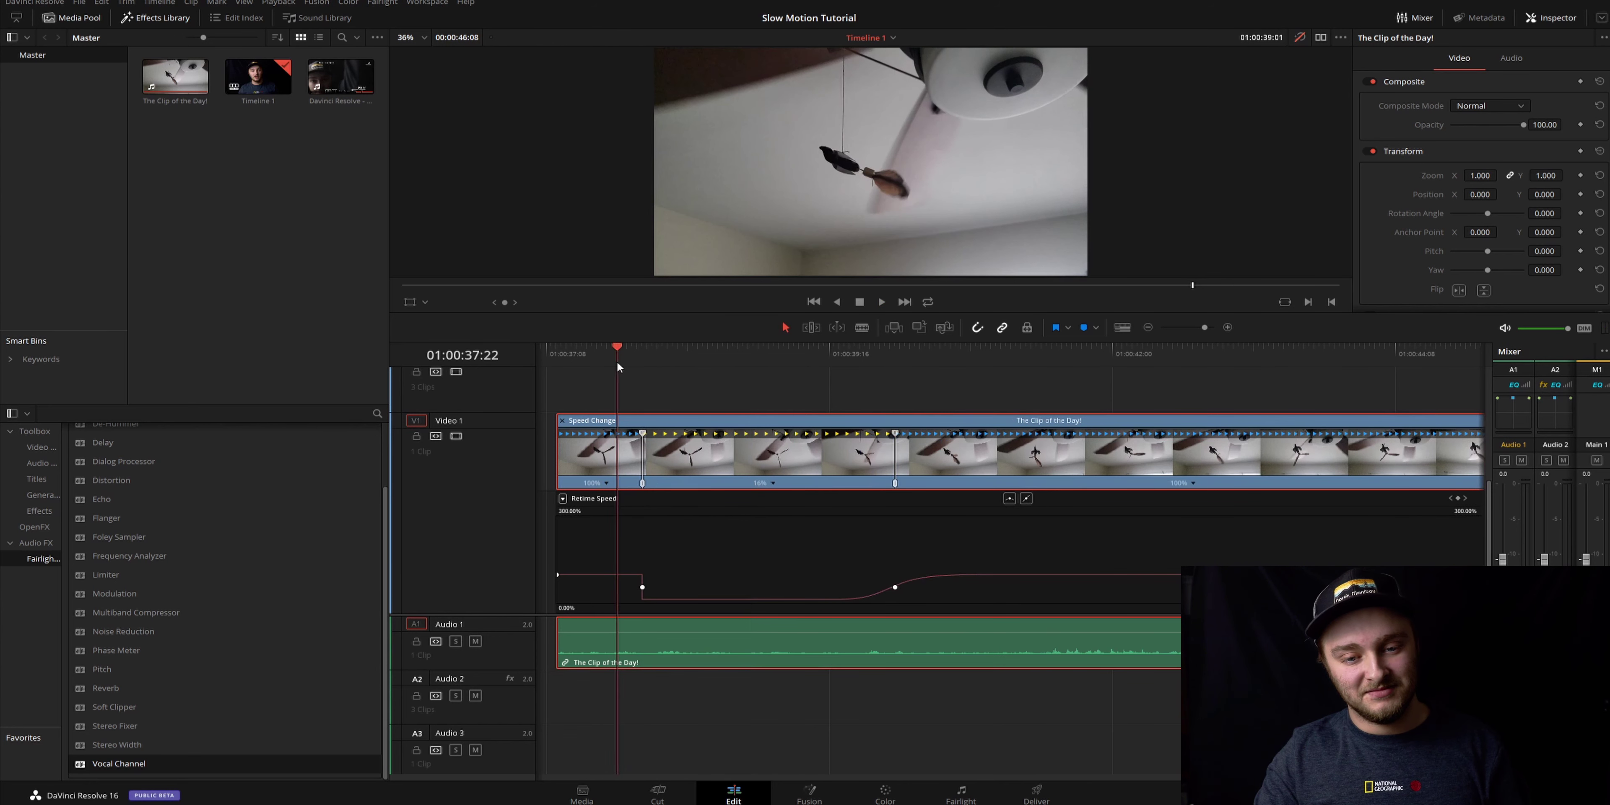
key("space")
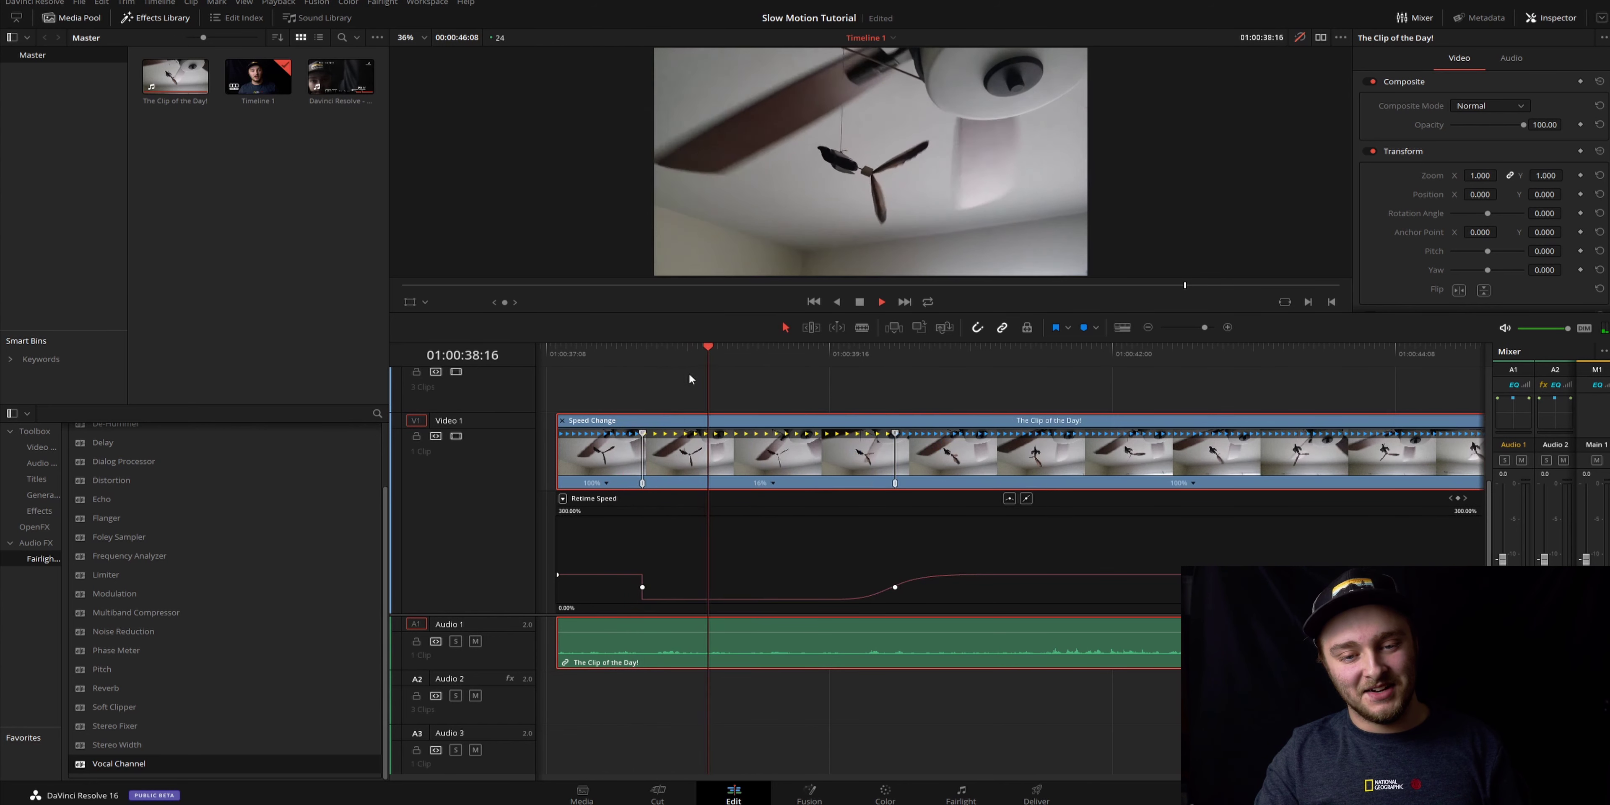
key("space")
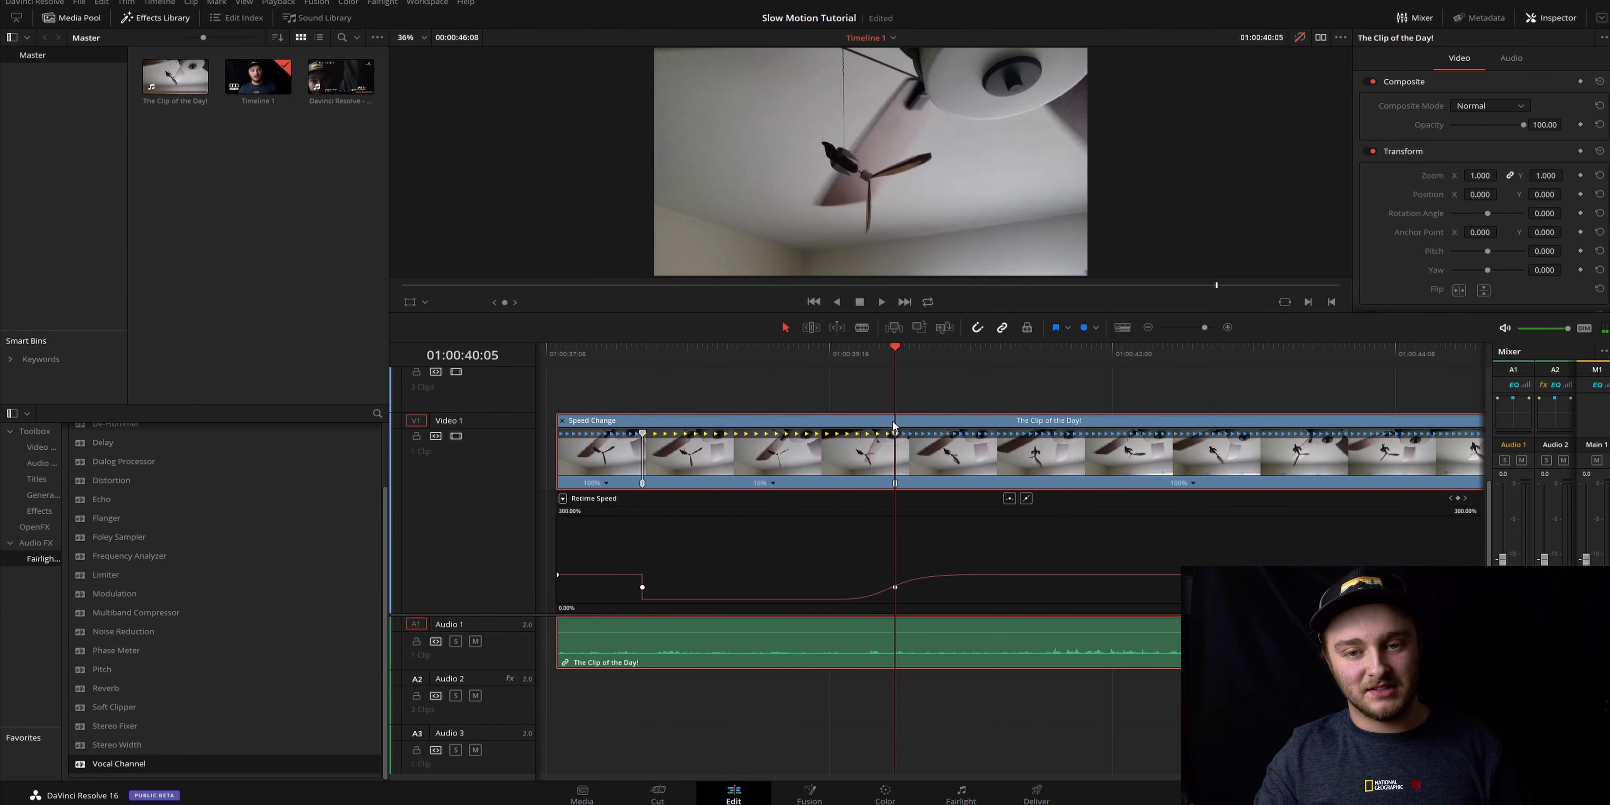
left_click_drag(897, 436, 1041, 436)
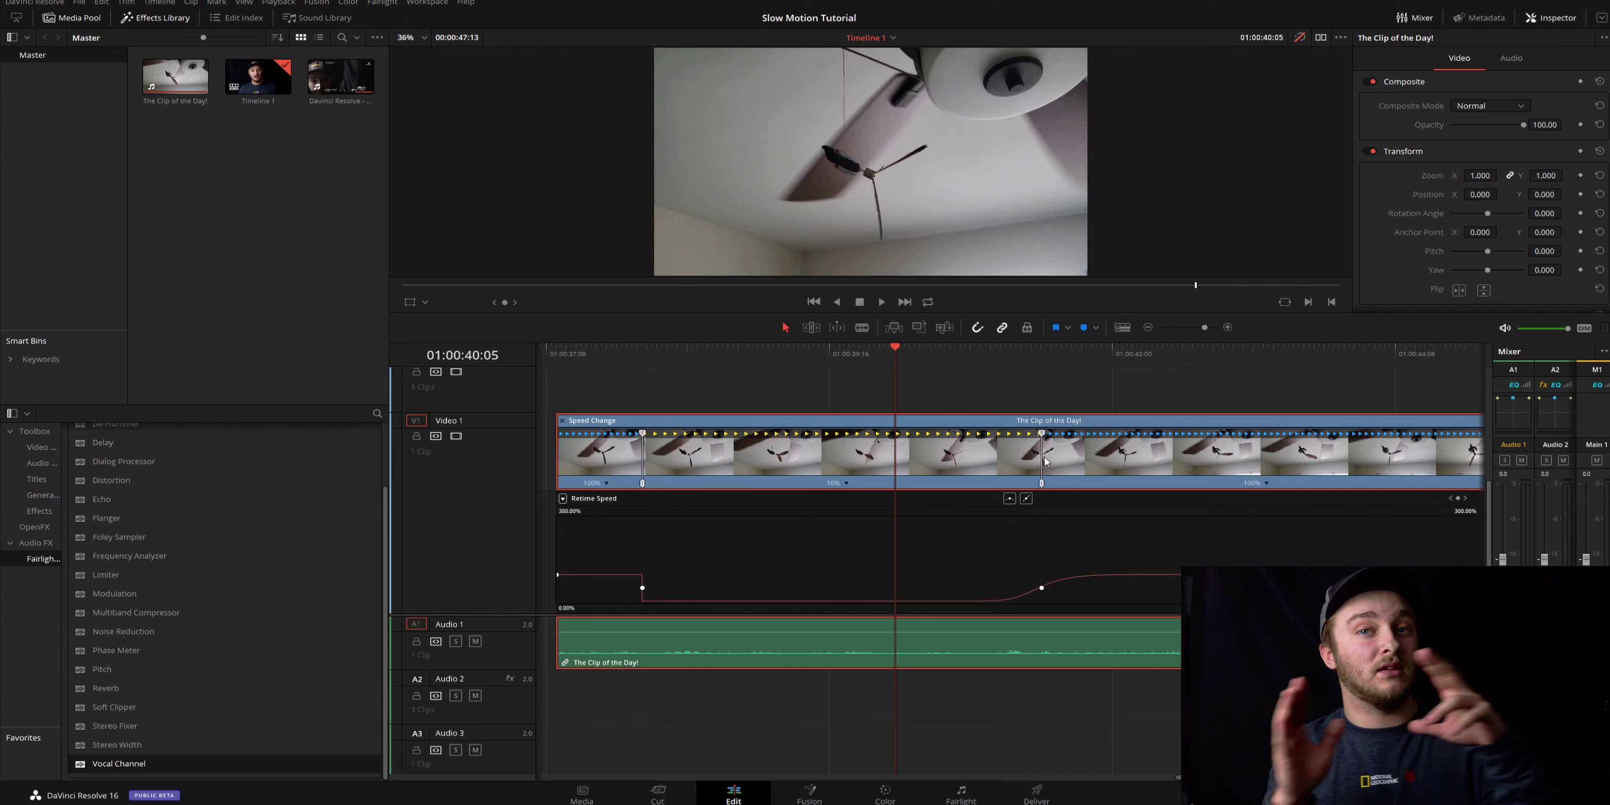
left_click(79, 2)
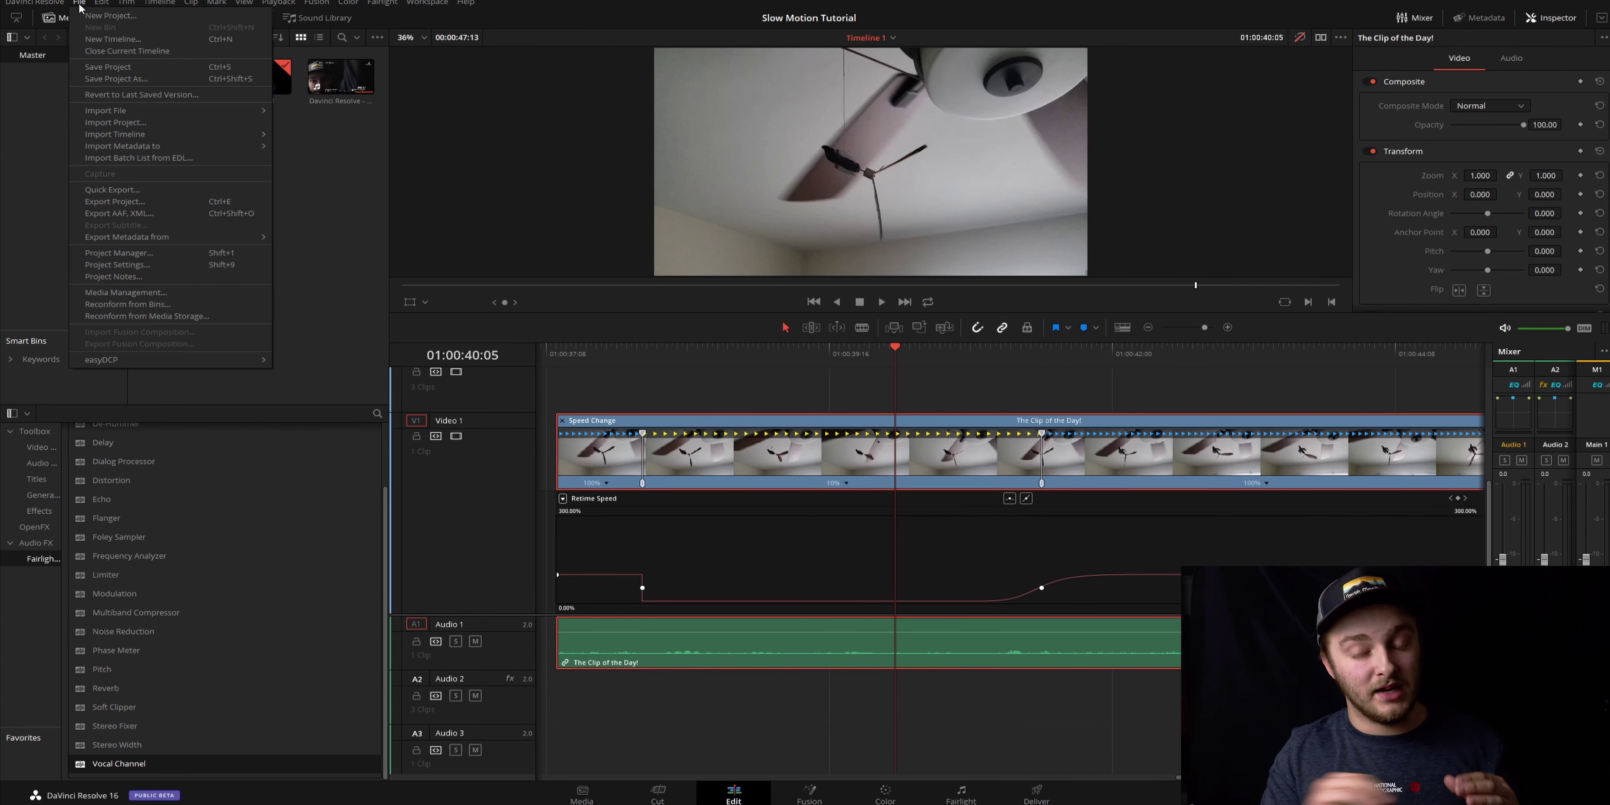
left_click(117, 264)
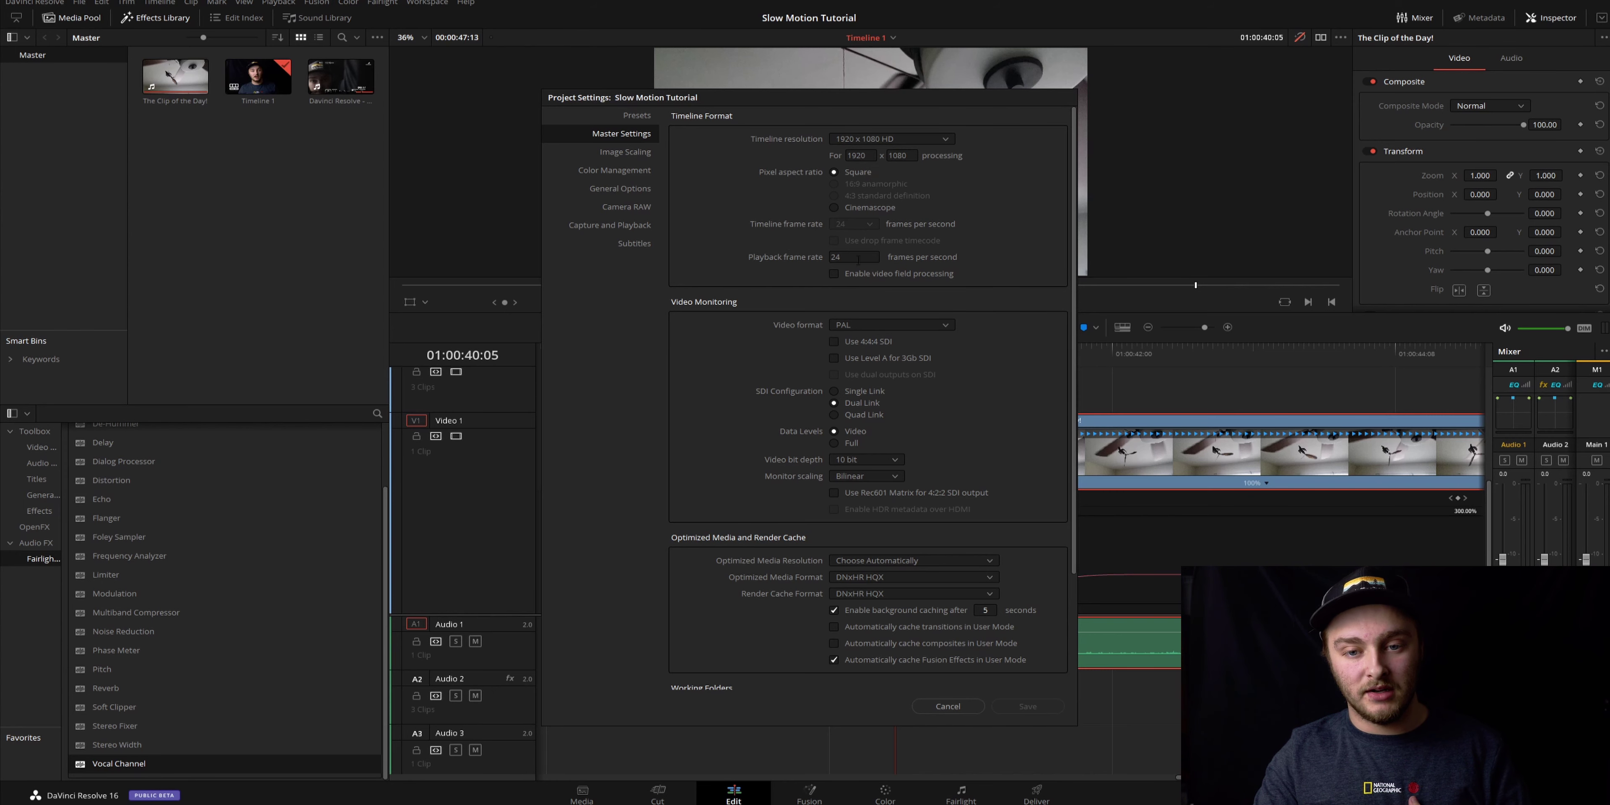
left_click(935, 704)
left_click(617, 349)
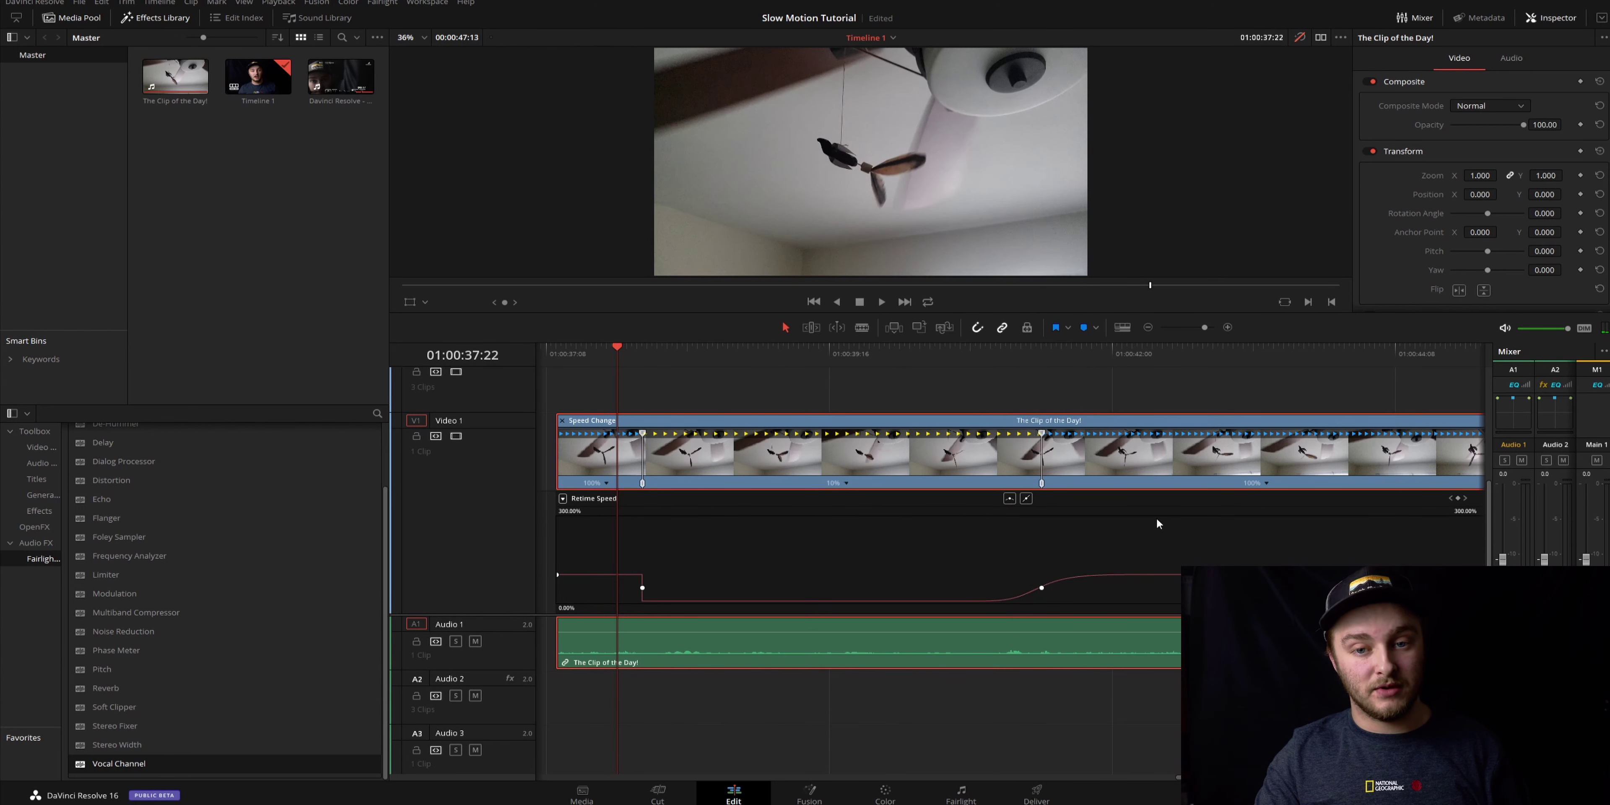
- Add speed points at the playhead and at 01:00:43:05 after the slow ramp
scroll(1157, 523, "right", 5)
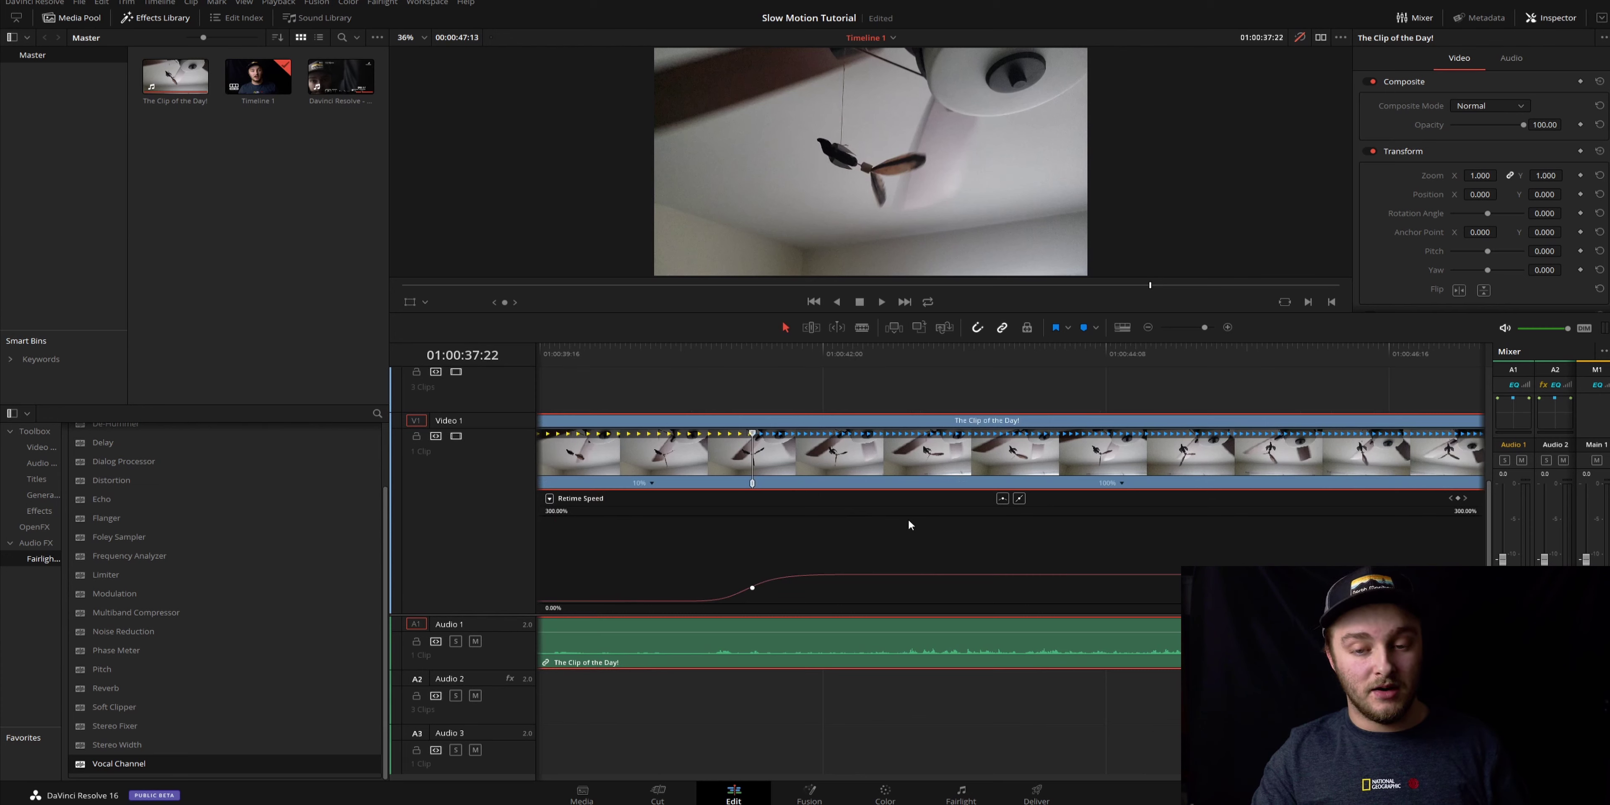
left_click(860, 358)
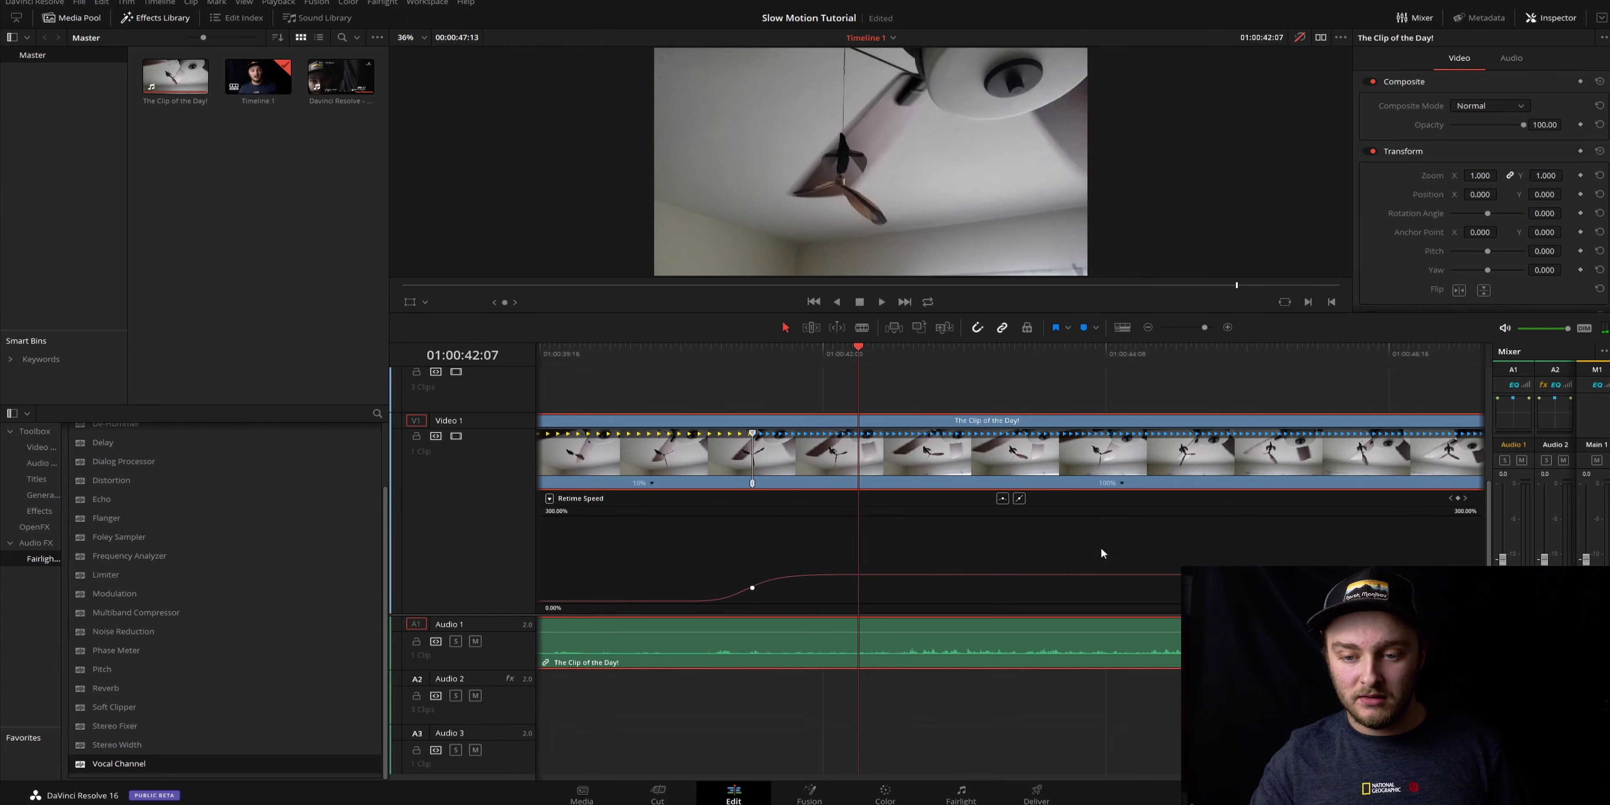
right_click(1120, 485)
left_click(1138, 500)
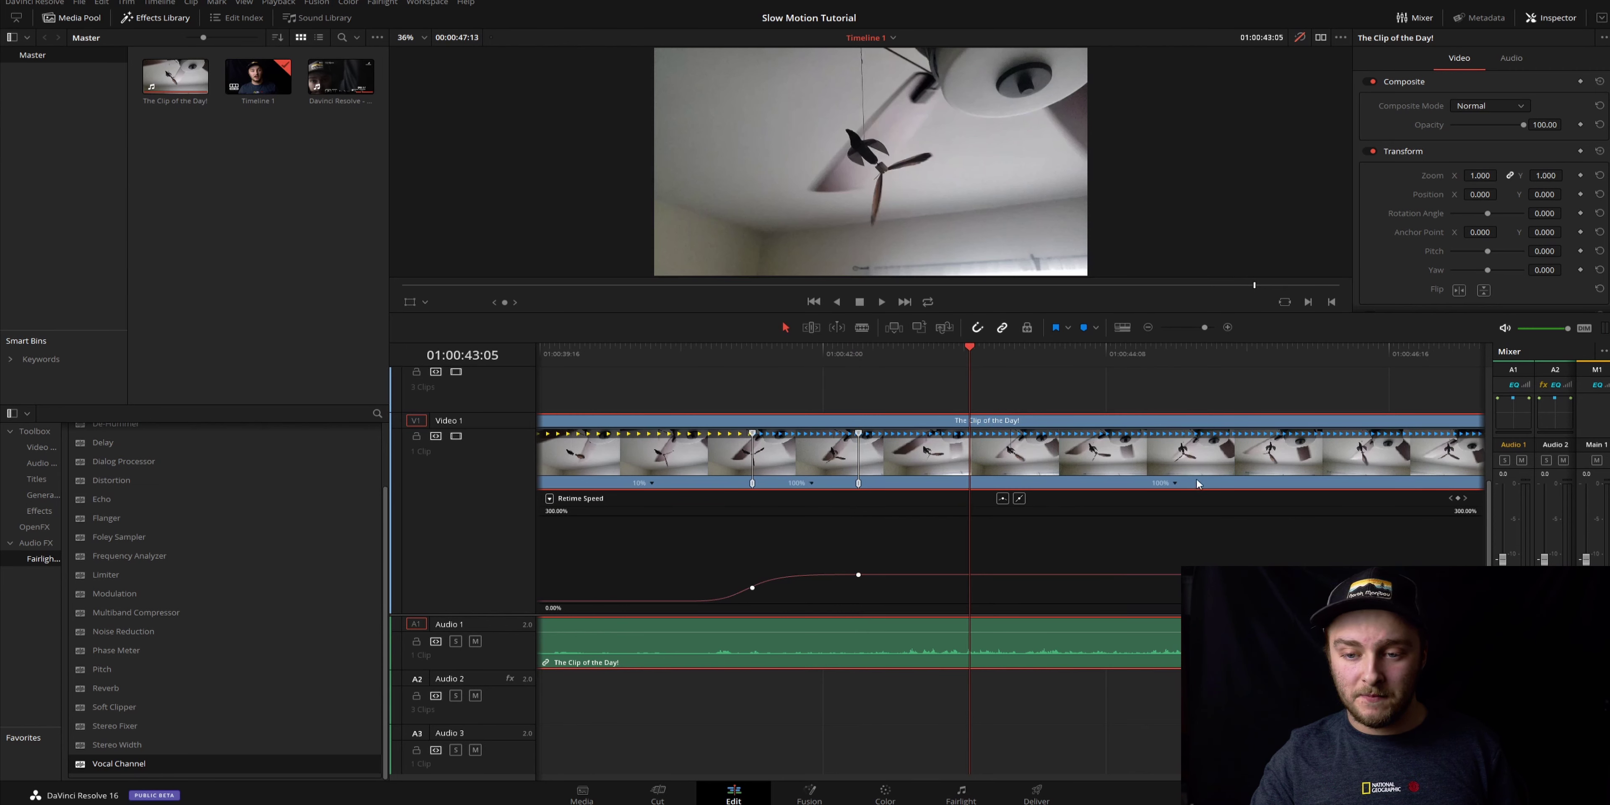
left_click(1176, 485)
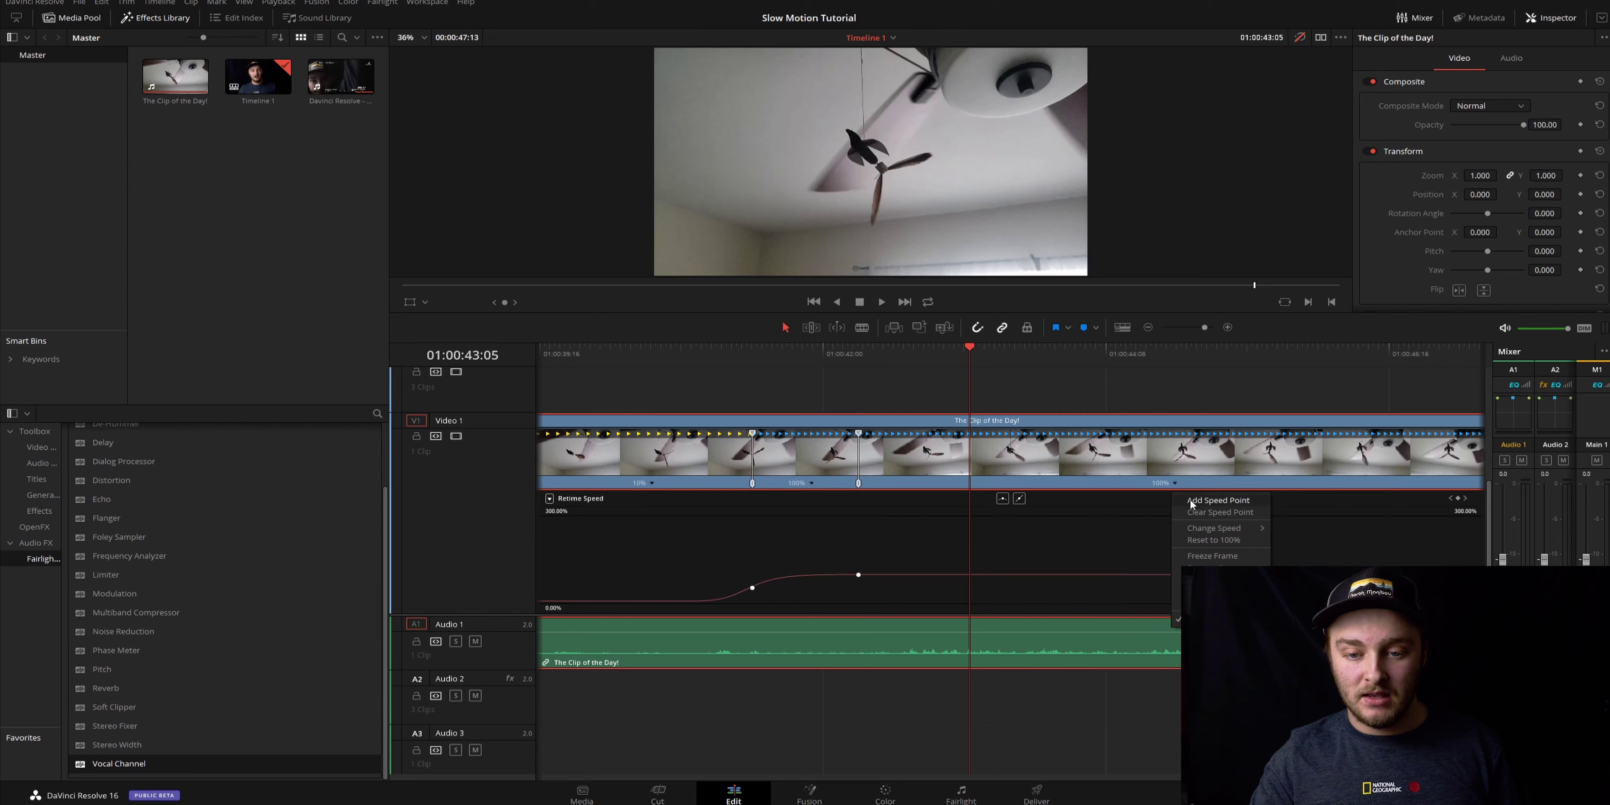
left_click(1191, 501)
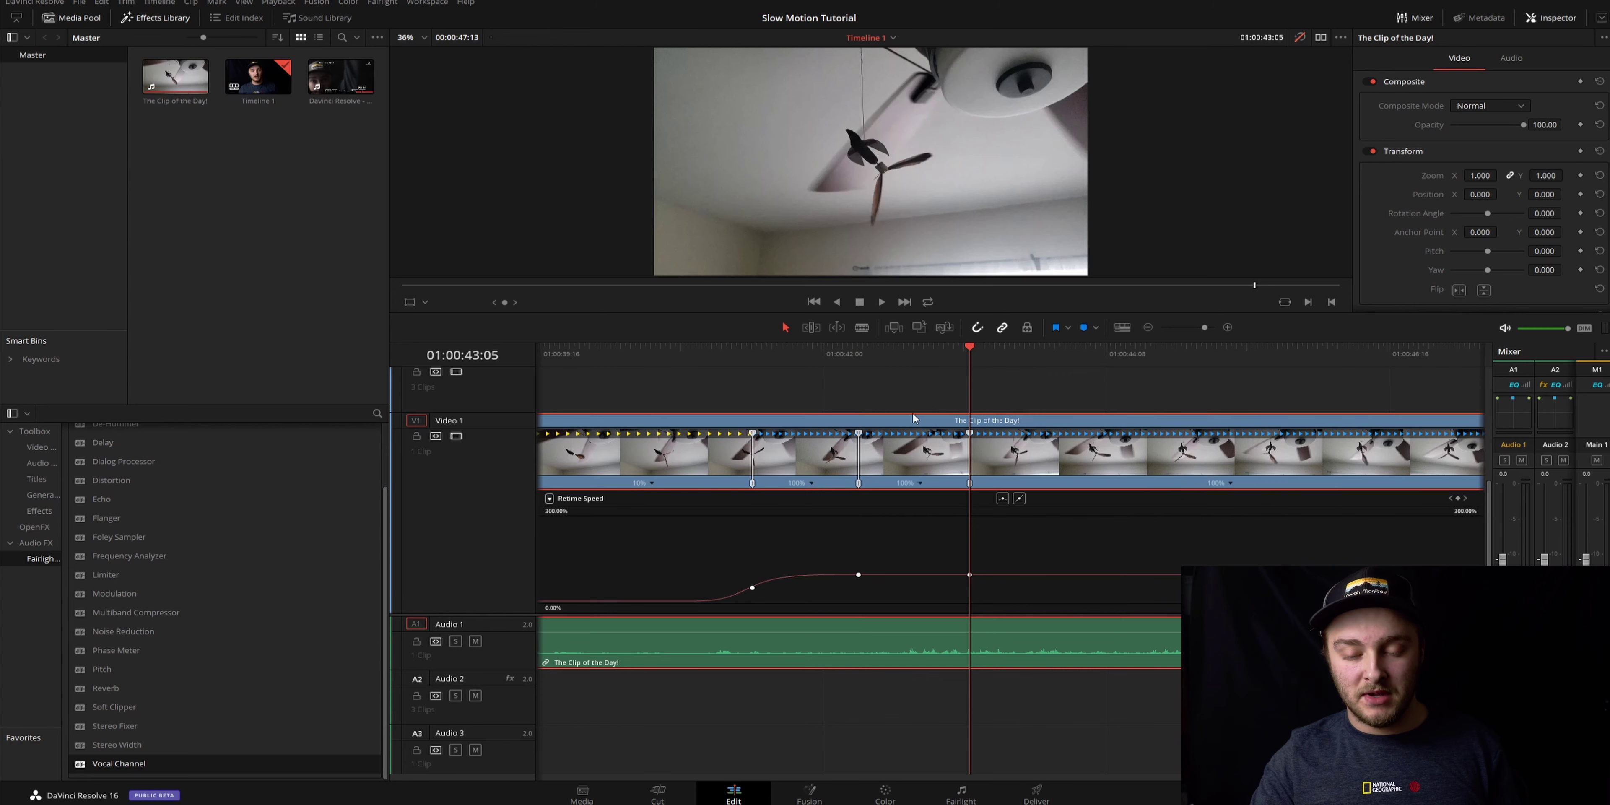
- Set the segment between the new speed points to 800% speed
left_click(919, 484)
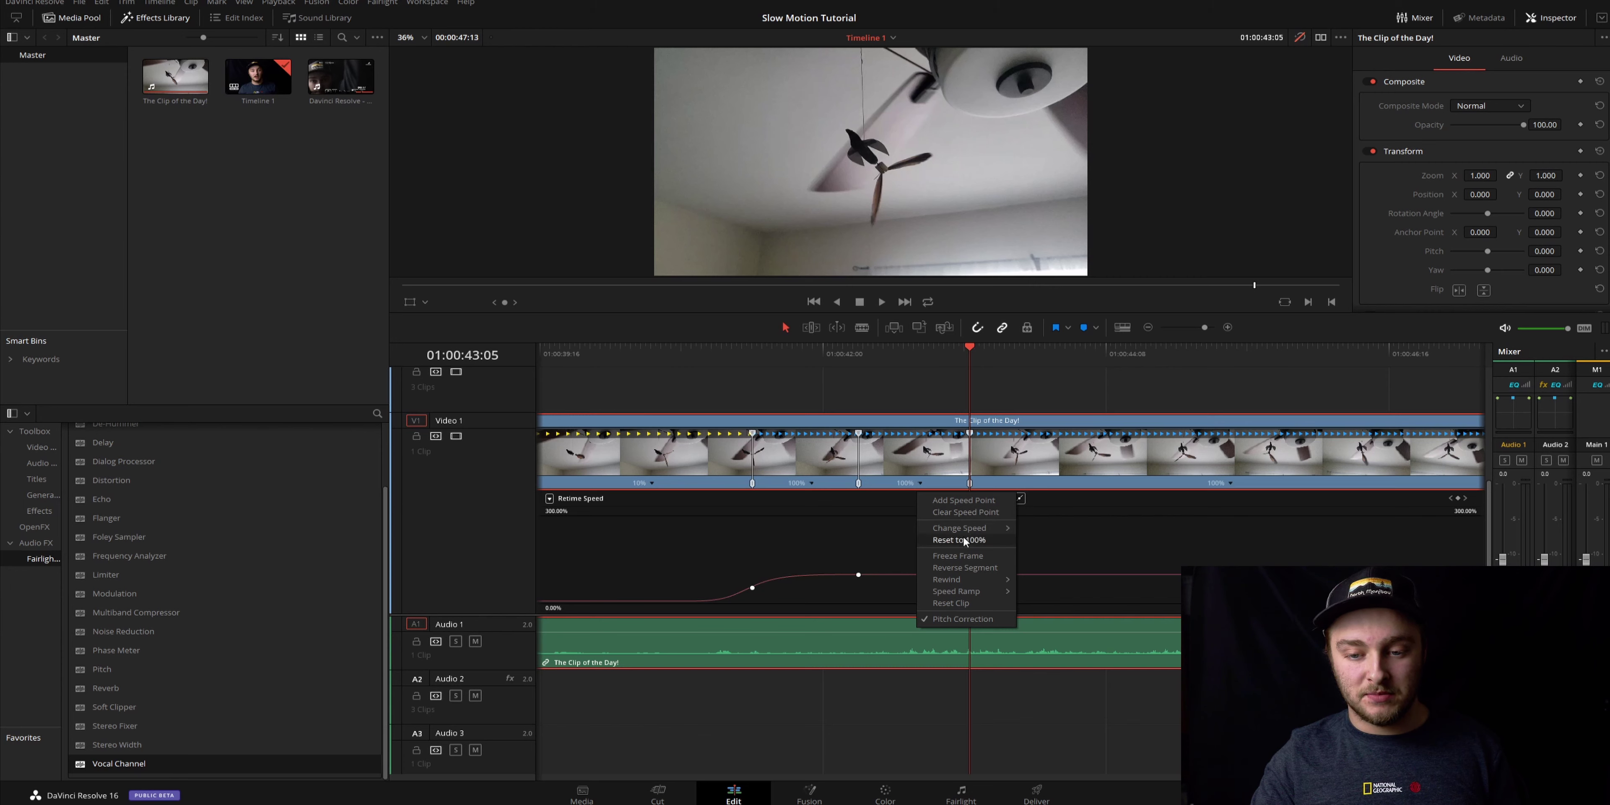
mouse_move(1004, 532)
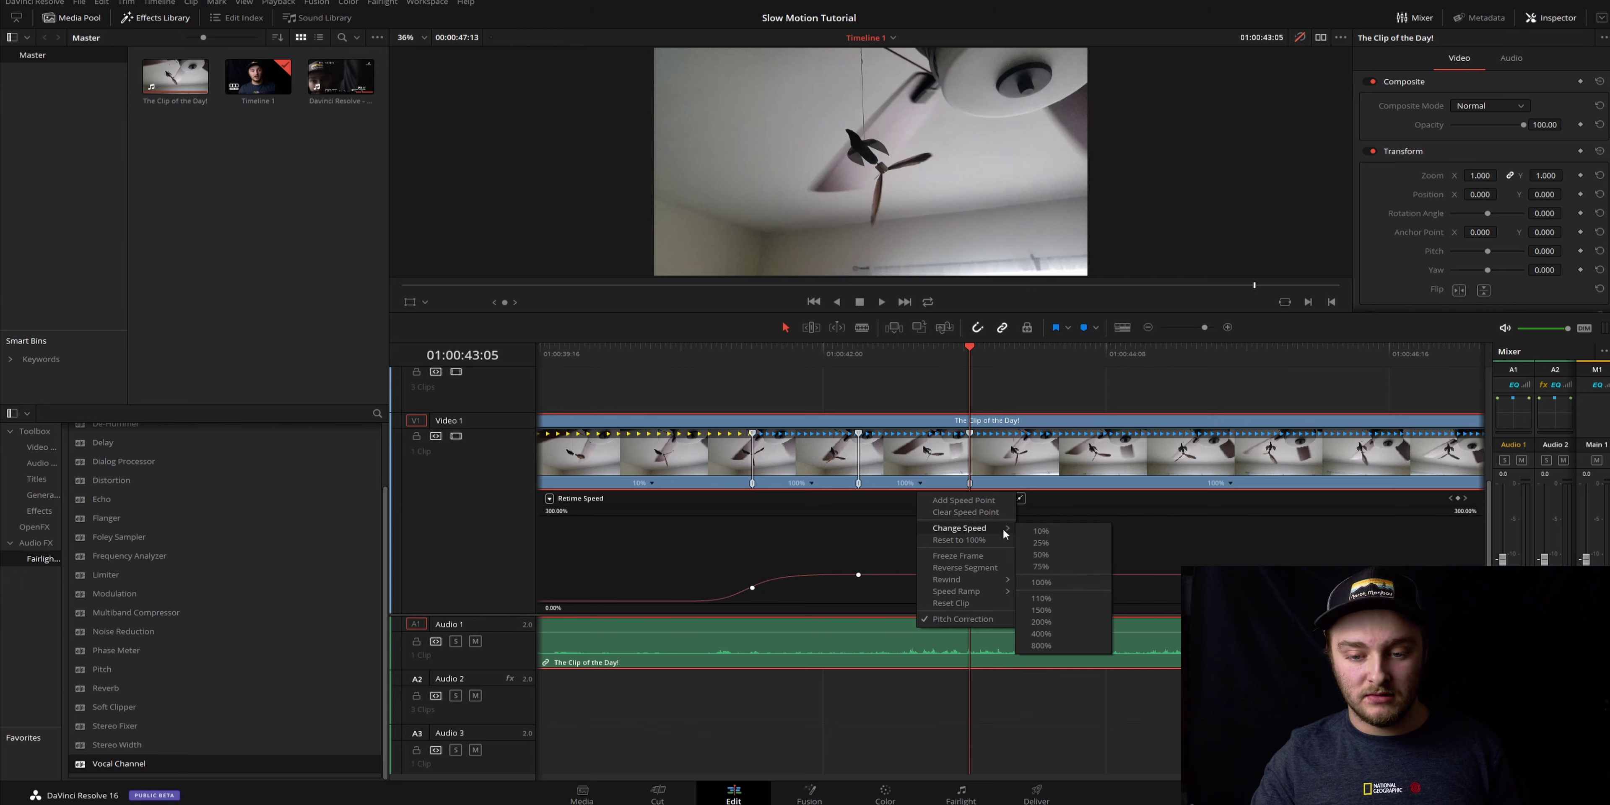
left_click(1041, 646)
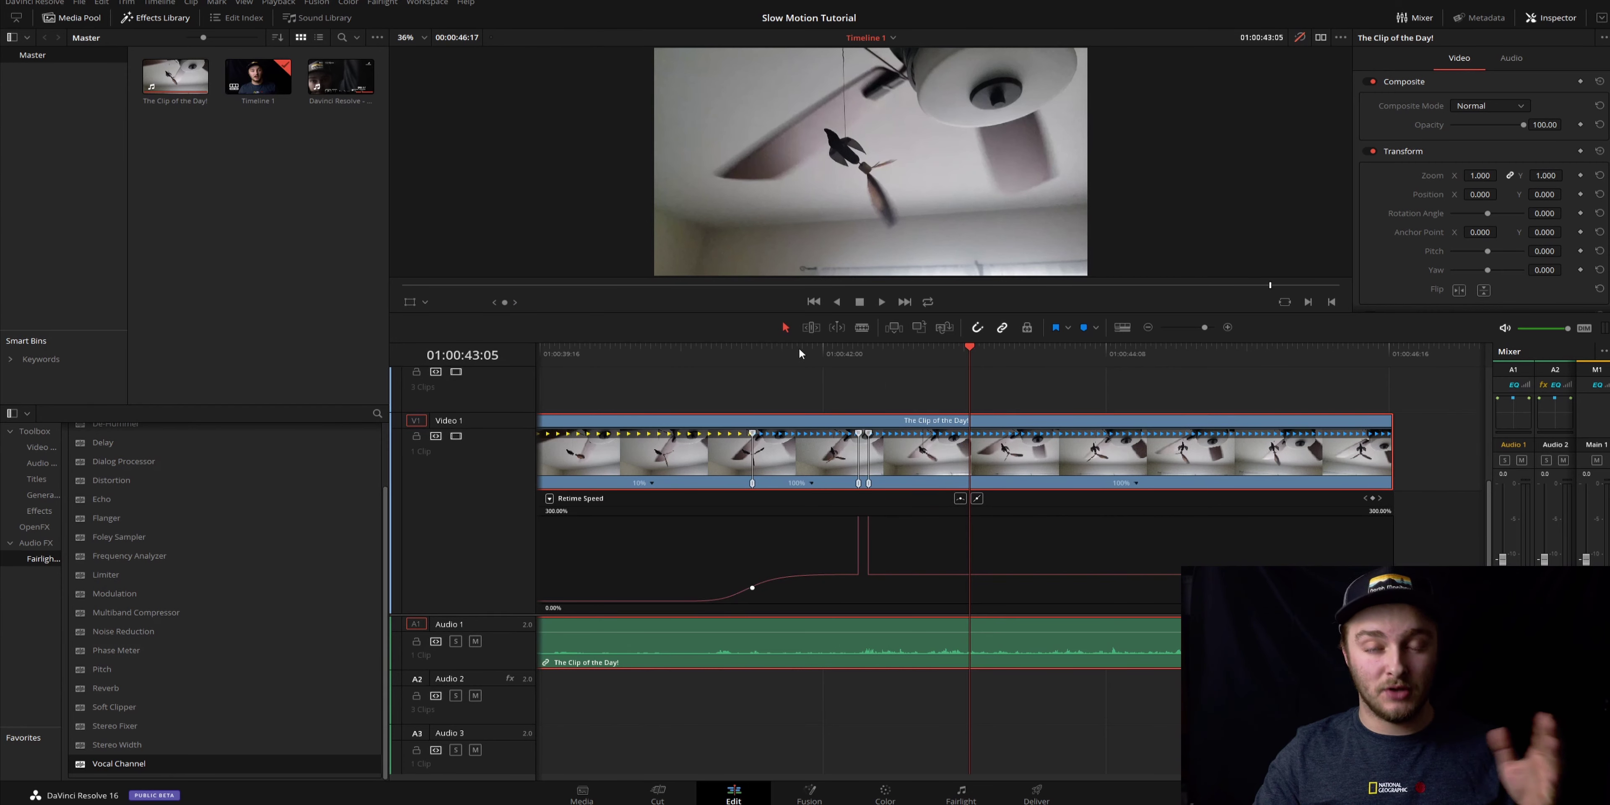
left_click(703, 351)
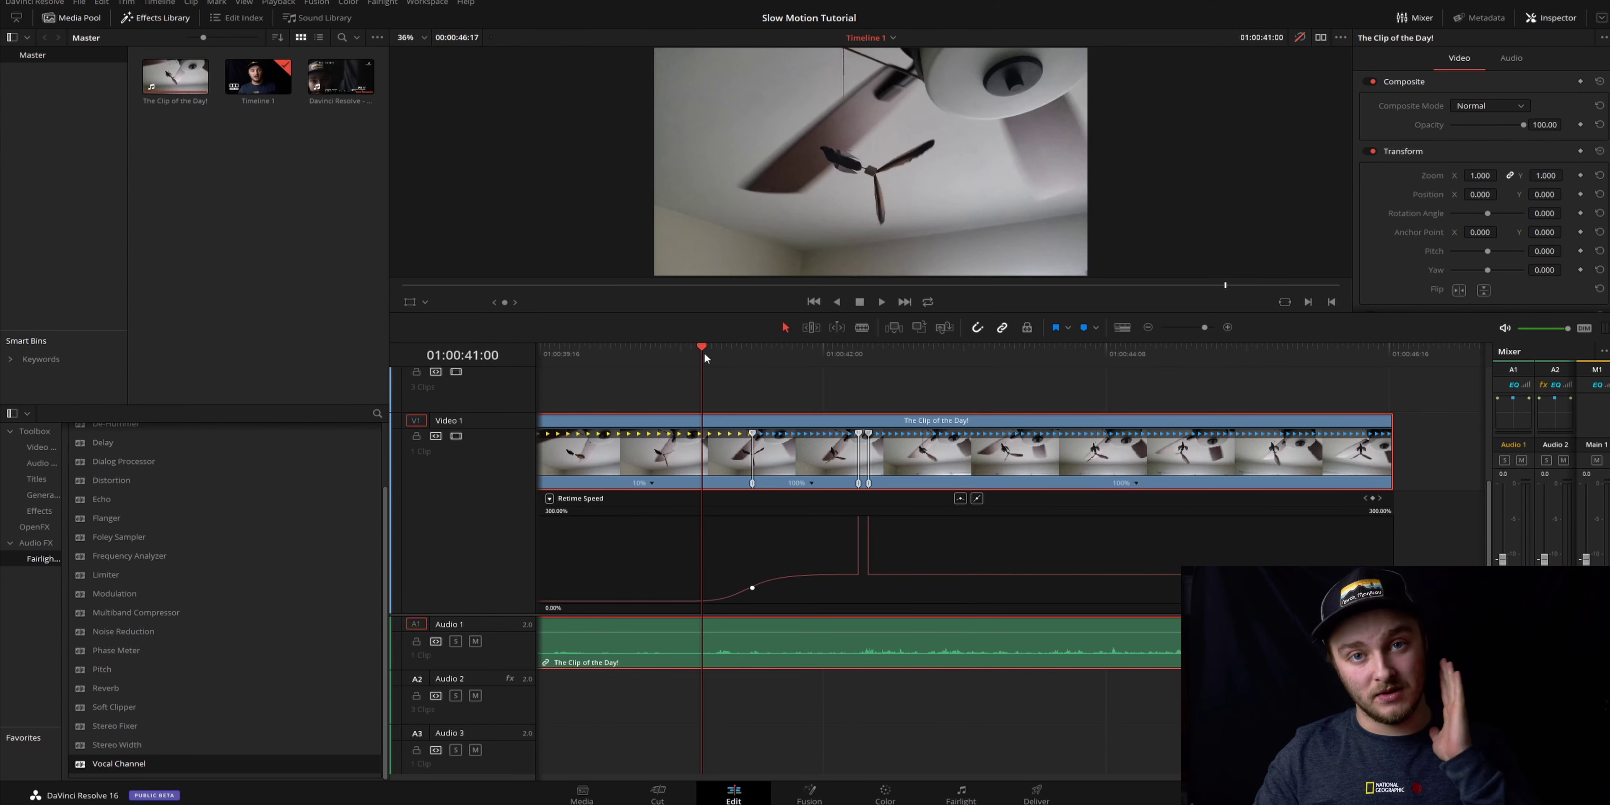
key("space")
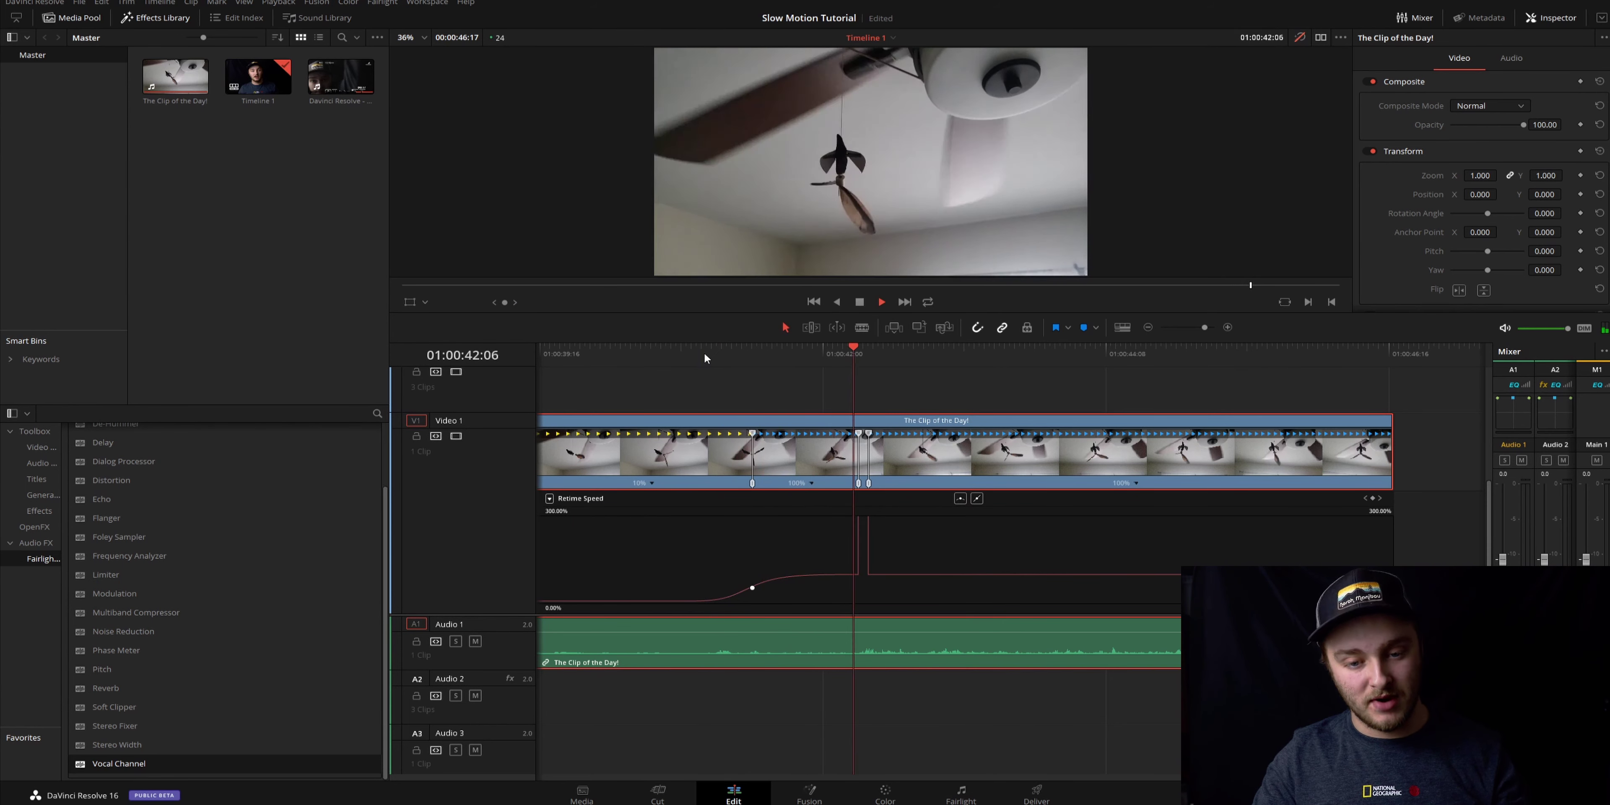
key("space")
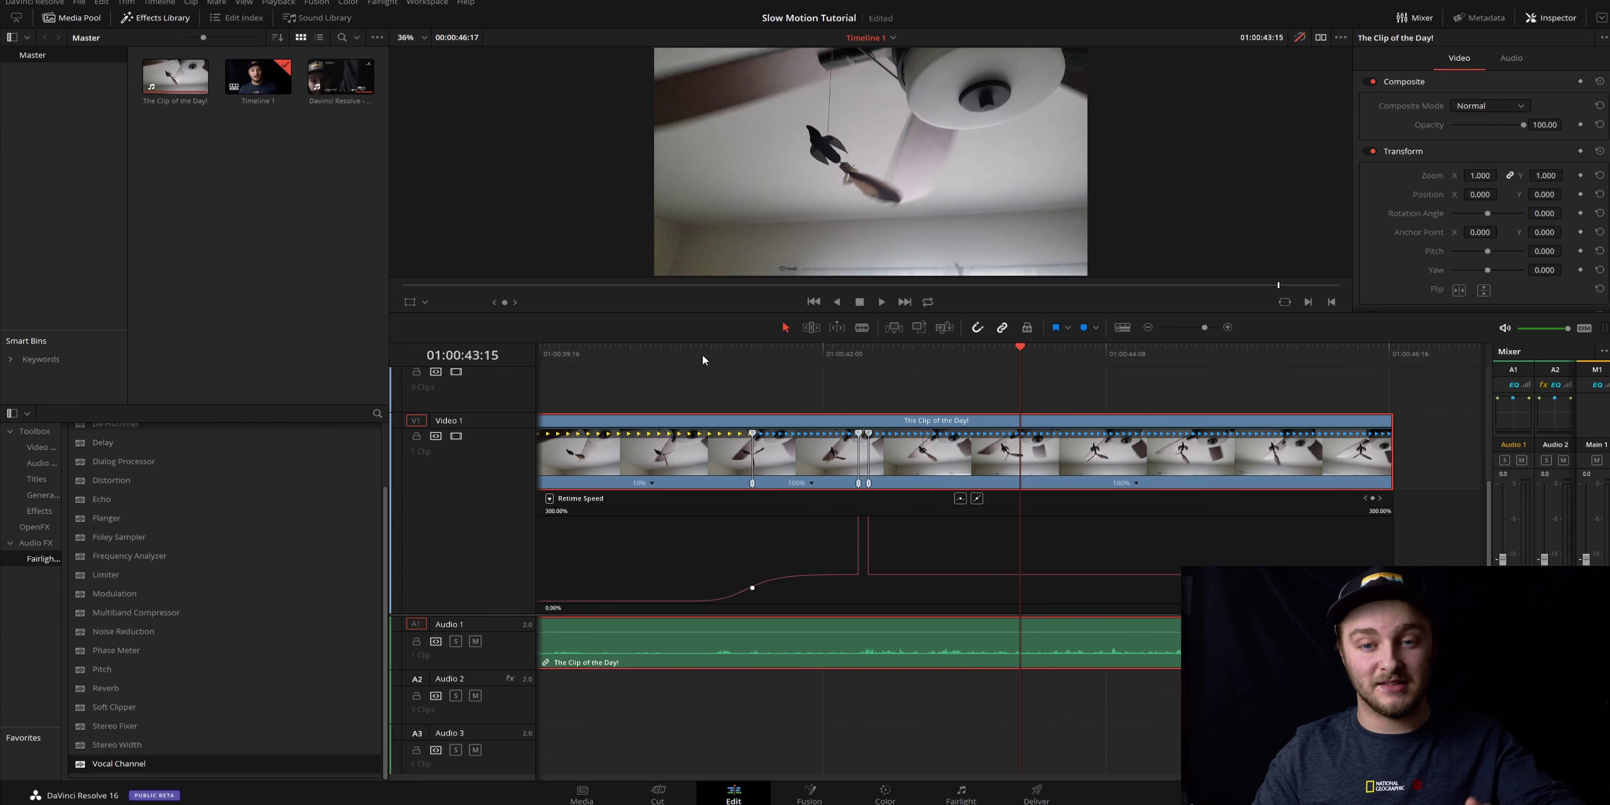
left_click(843, 356)
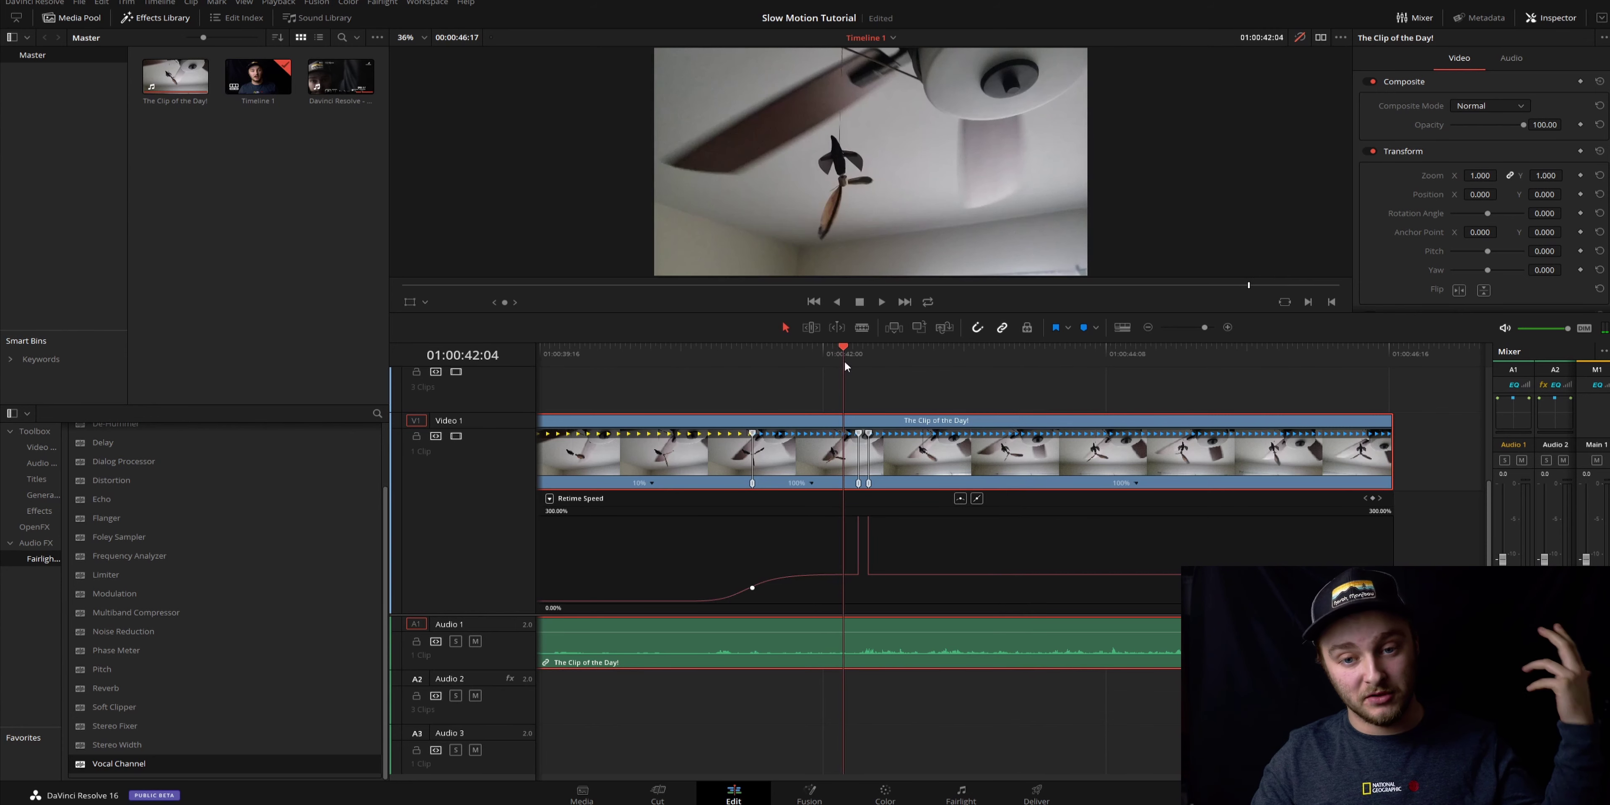
key("Right")
key("Right")
key("Right")
key("Right")
key("Right")
key("Right")
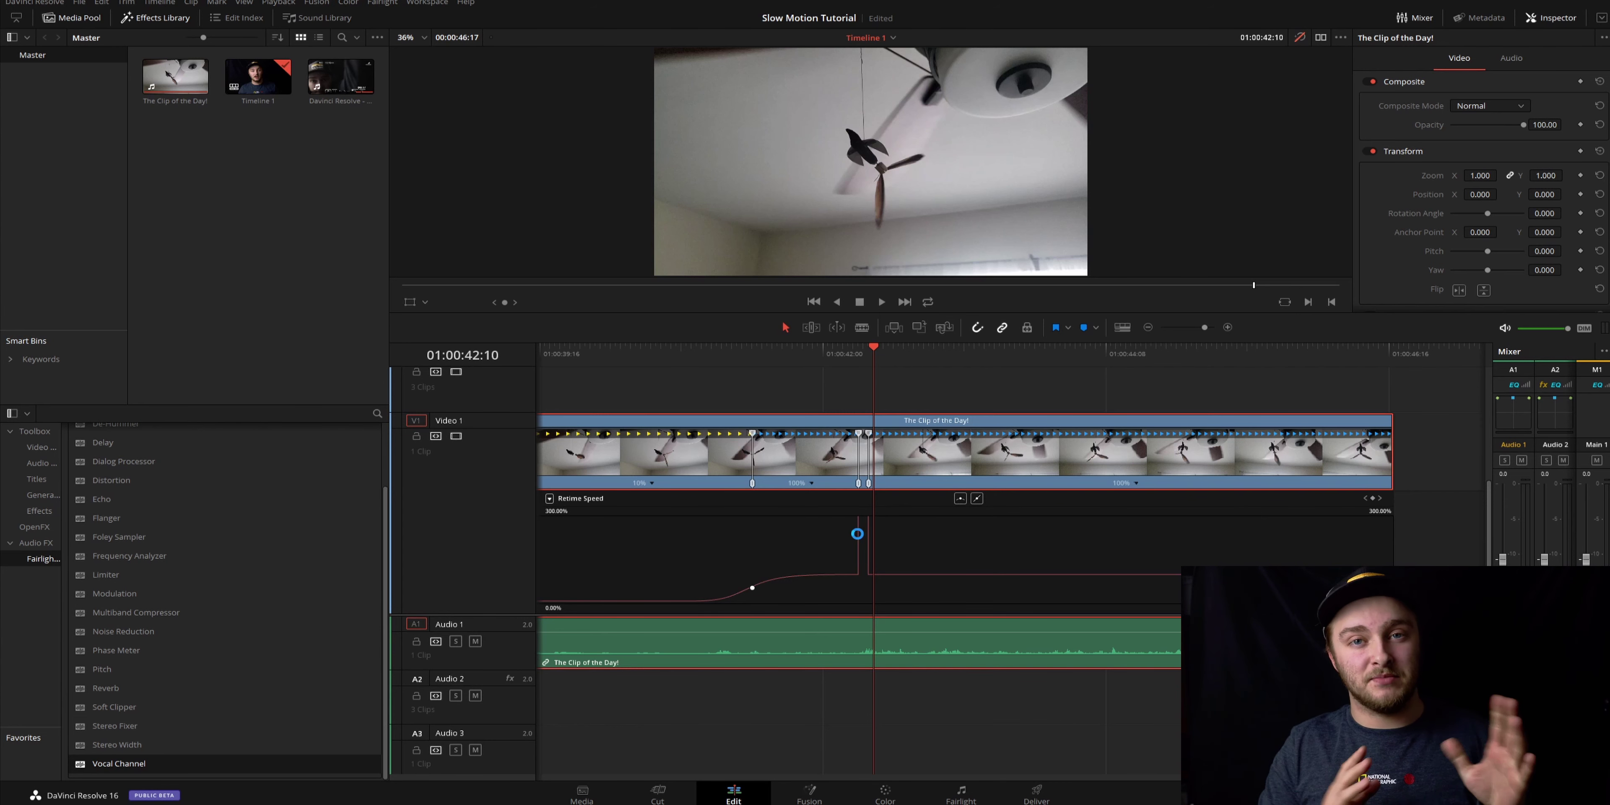
- Widen the 800% spike on the speed curve and ease its keyframe into a smooth ramp
left_click_drag(870, 549, 894, 547)
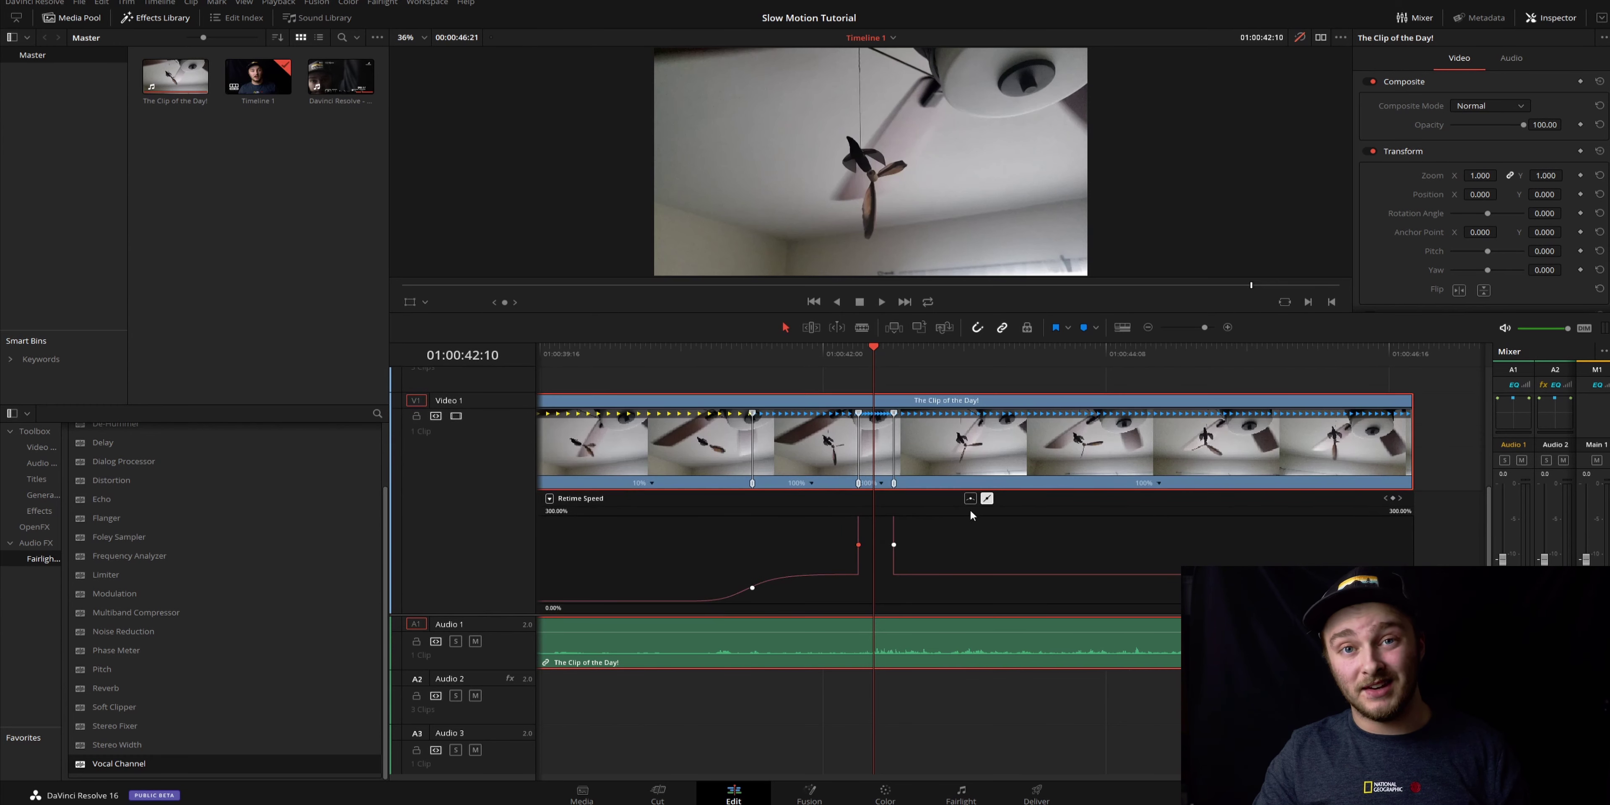
left_click(970, 500)
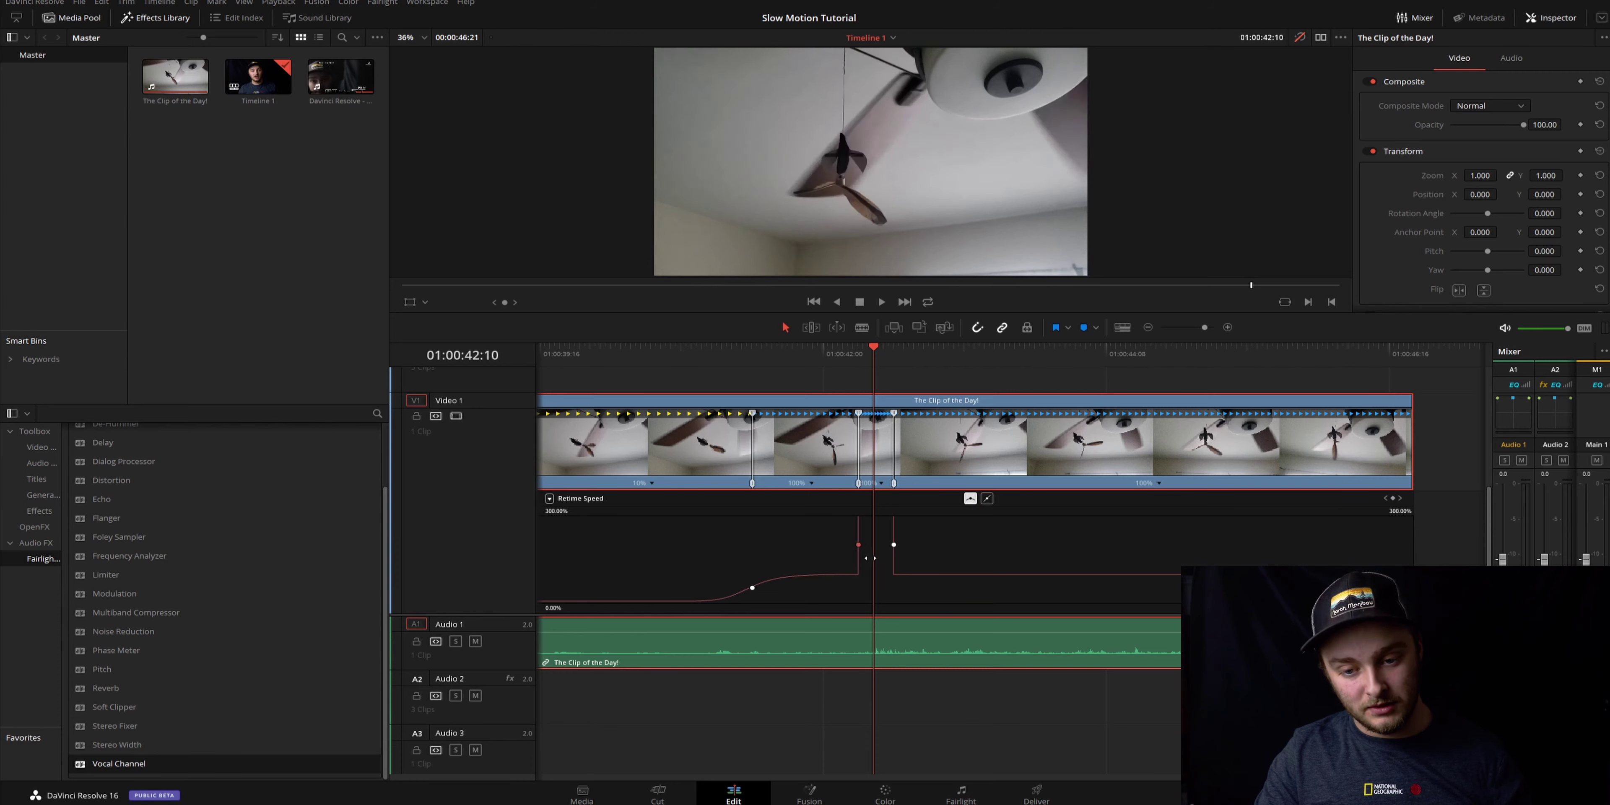
left_click(848, 560)
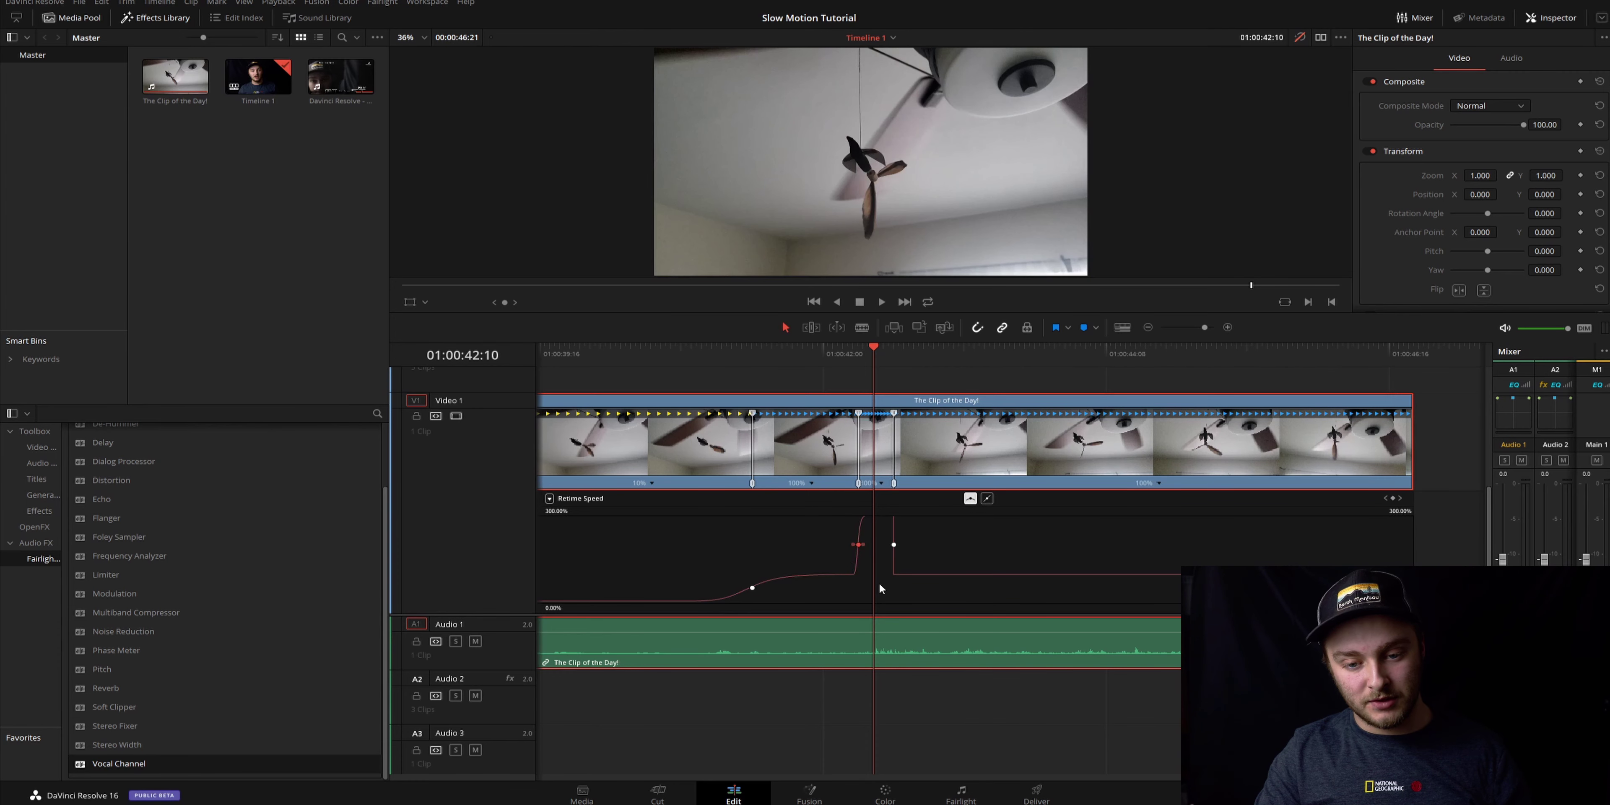